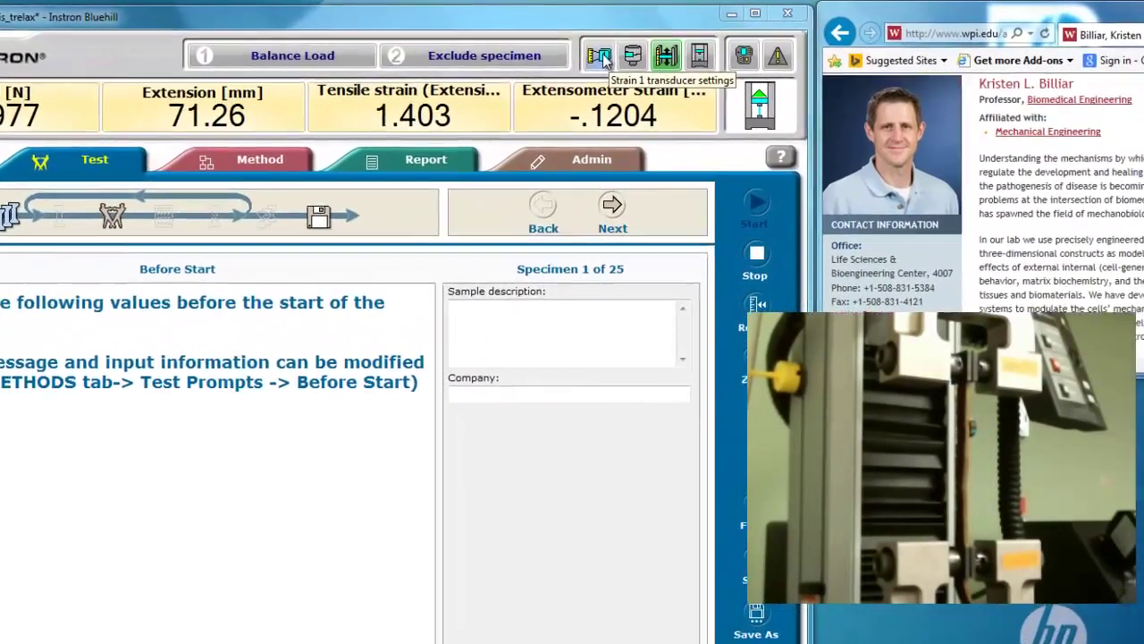
pyautogui.click(603, 57)
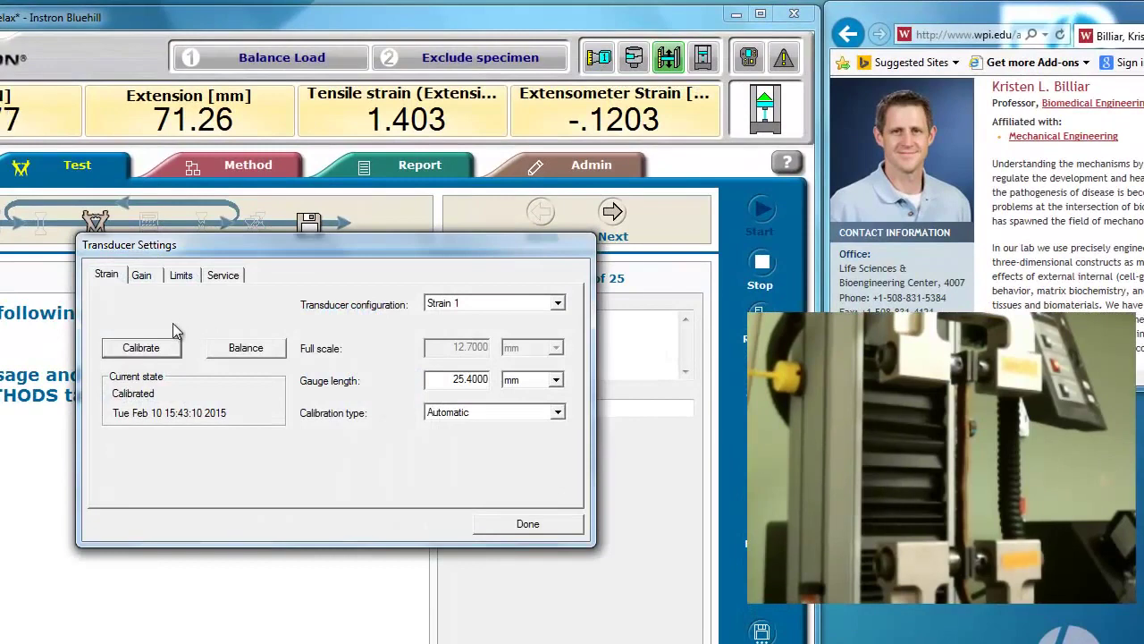
pyautogui.click(146, 276)
pyautogui.click(193, 283)
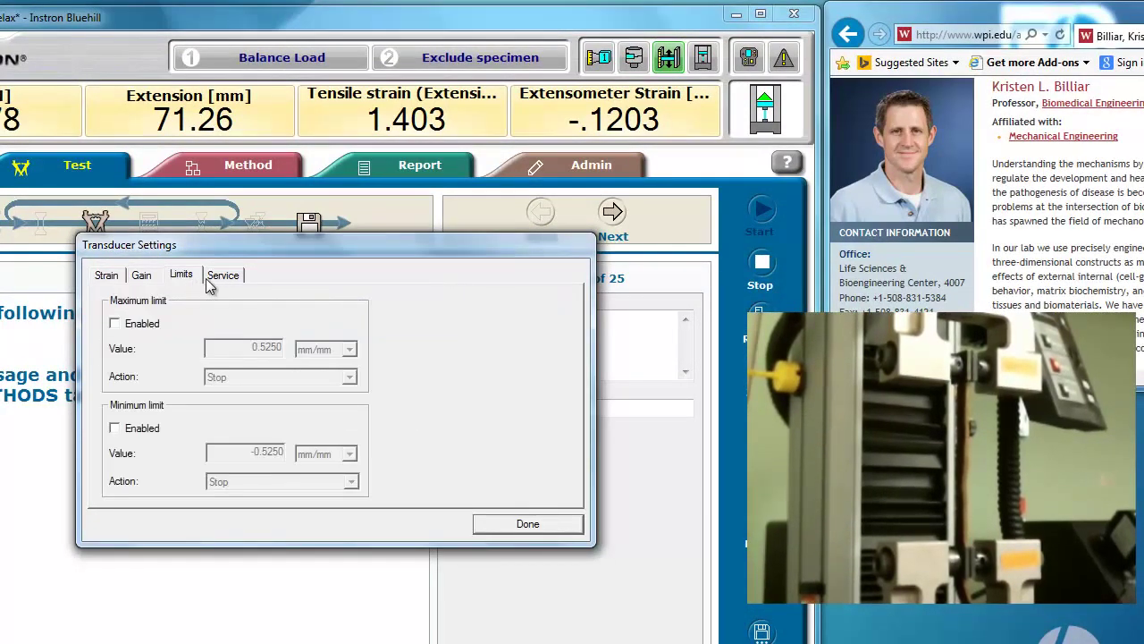
pyautogui.click(146, 276)
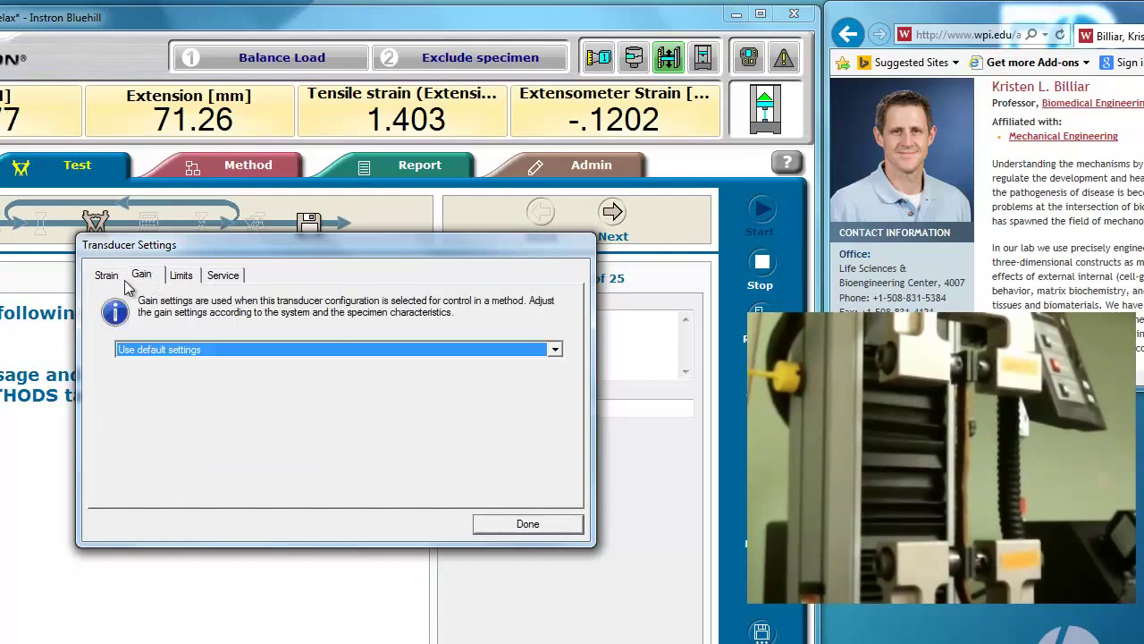
pyautogui.click(107, 276)
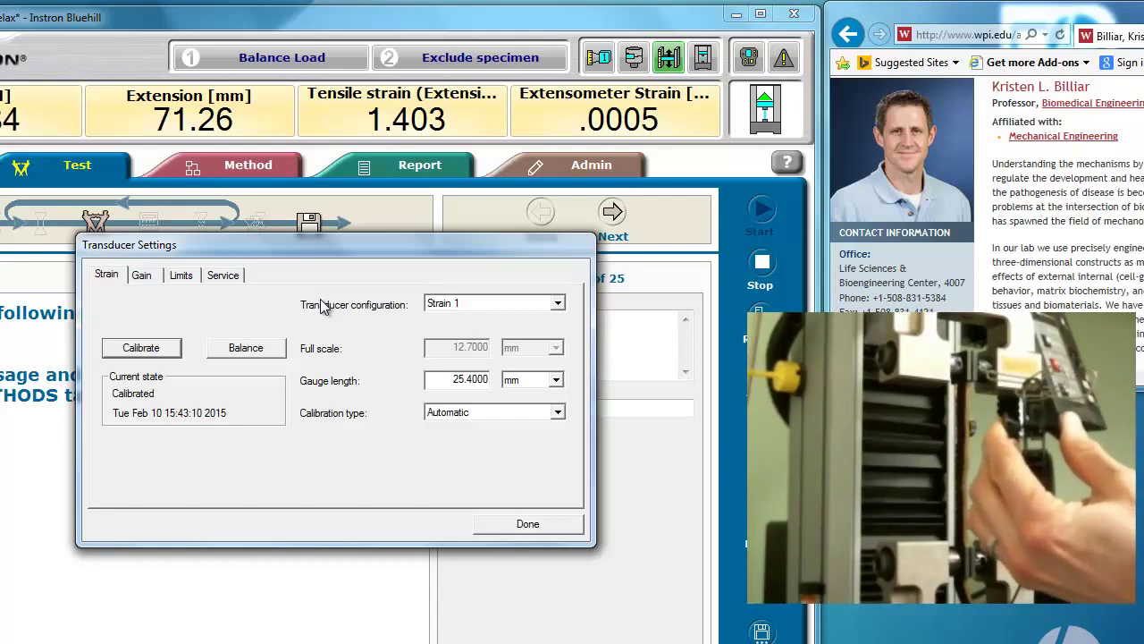
# Calibrate the extensometer, confirming it sits at the 25.4 mm gauge length
pyautogui.click(142, 350)
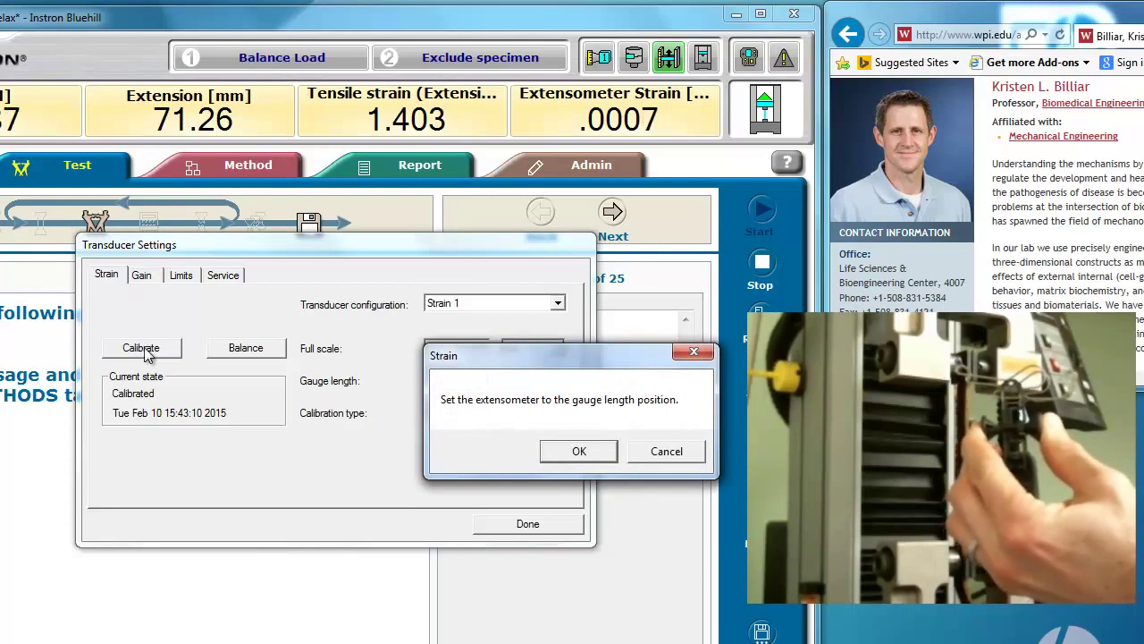
pyautogui.click(576, 454)
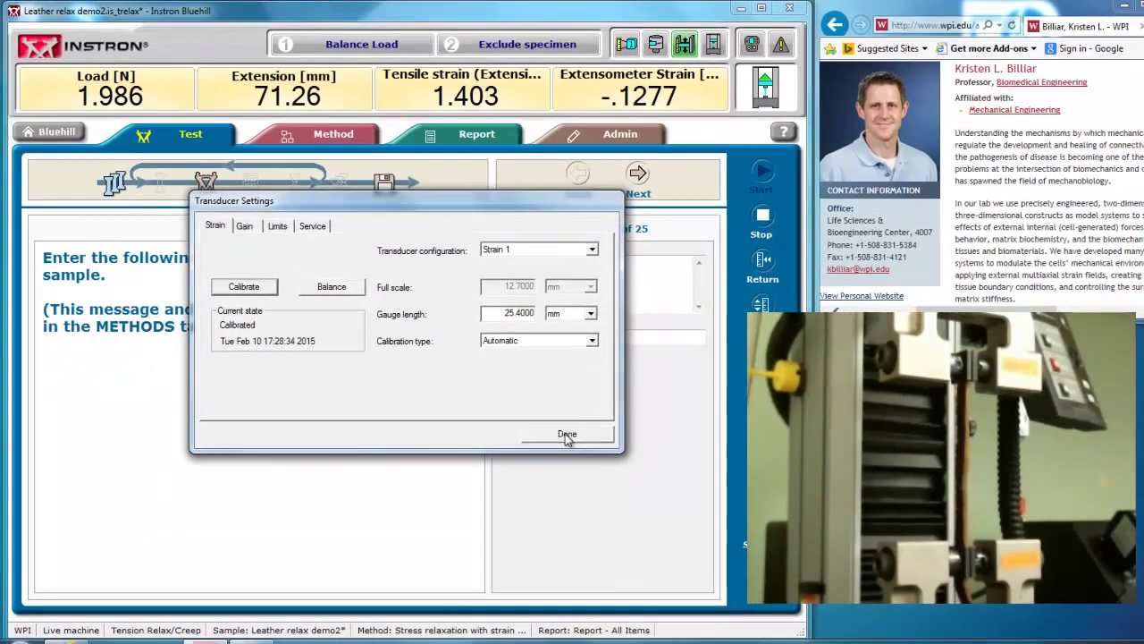
pyautogui.click(523, 525)
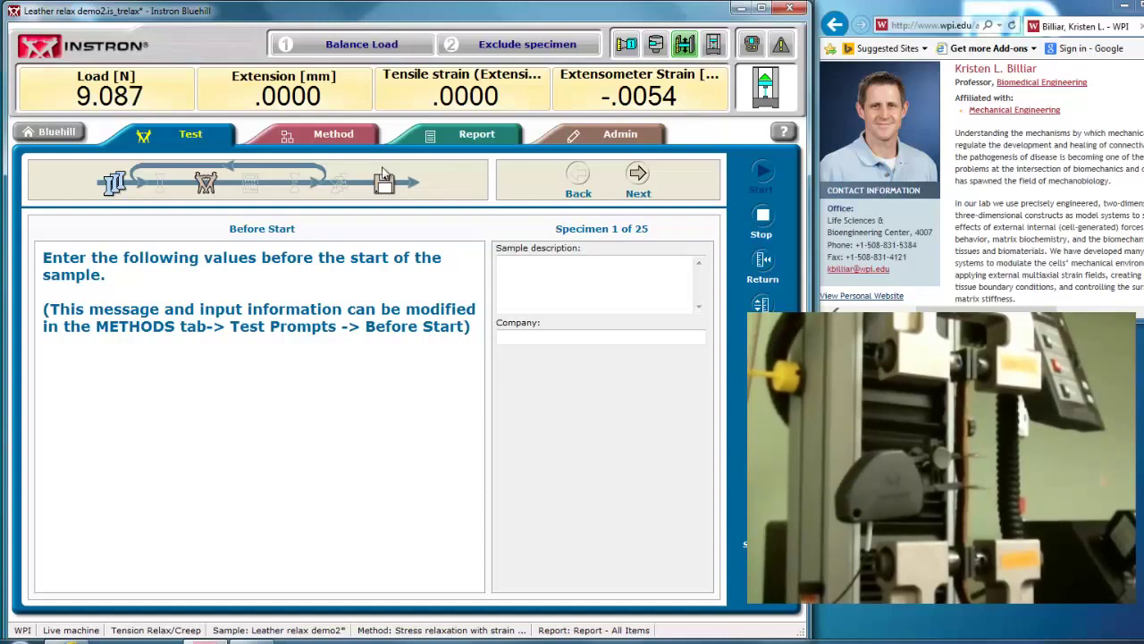
# Open the Method tab and browse Sample notes, General, then Measurements
pyautogui.click(333, 133)
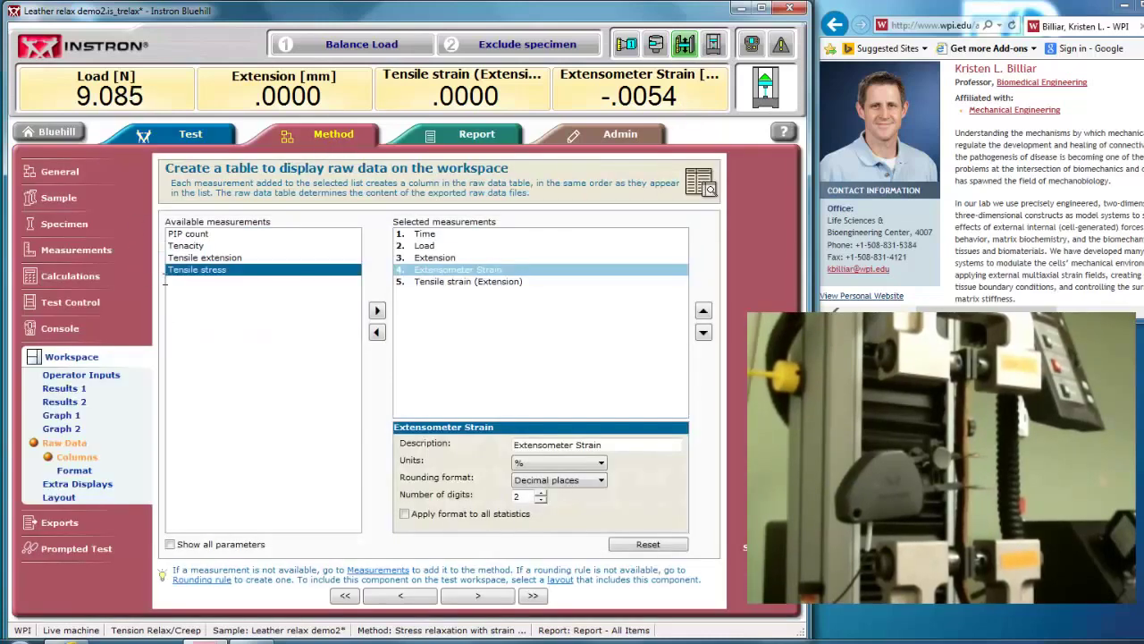
pyautogui.click(59, 197)
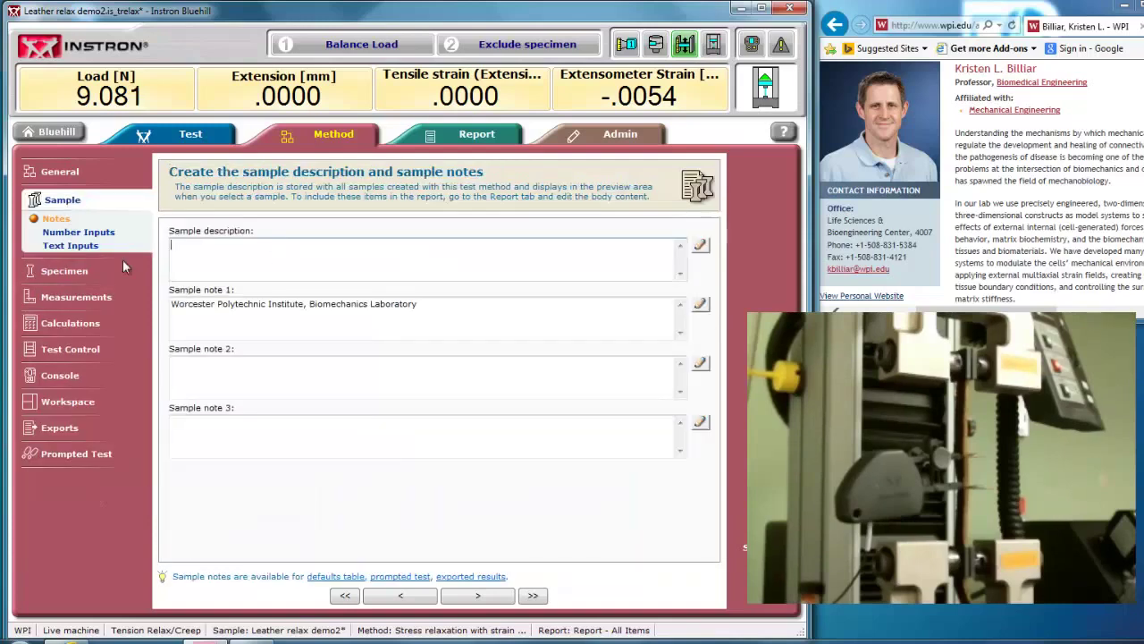
pyautogui.click(60, 172)
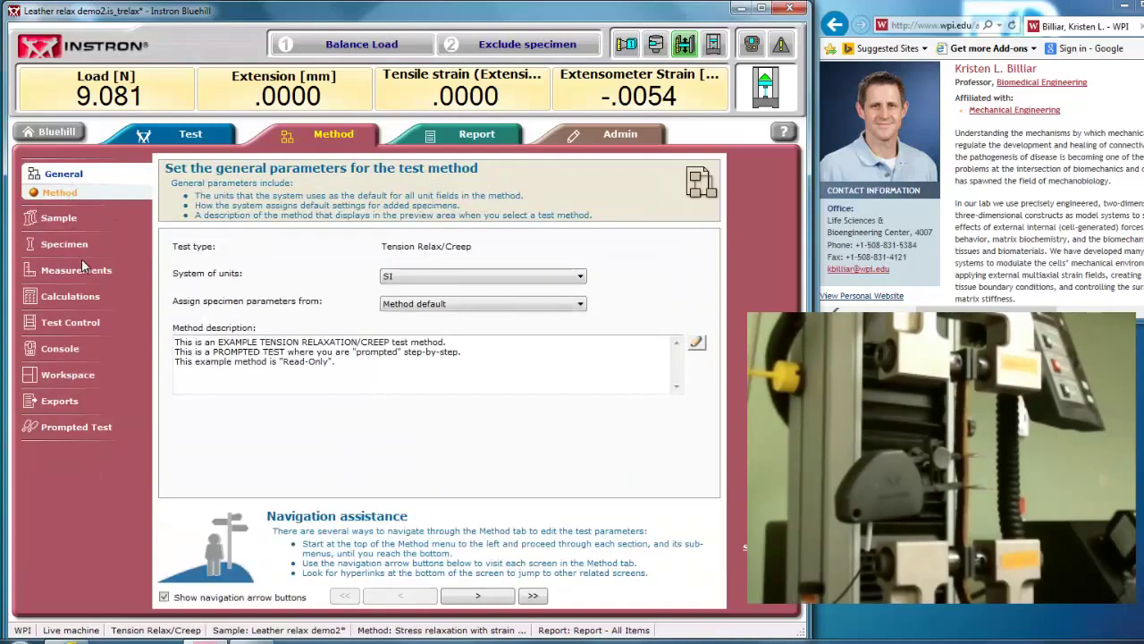
pyautogui.click(75, 271)
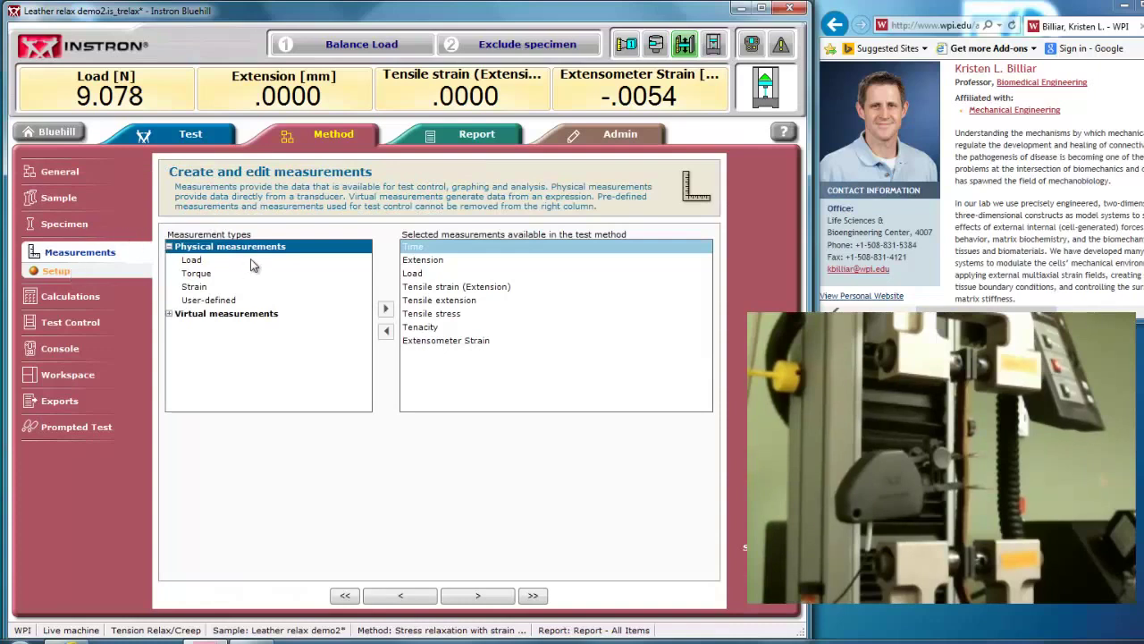
# Select Extensometer Strain, trial-edit its description, and restore it to 'Extensometer Strain'
pyautogui.click(436, 345)
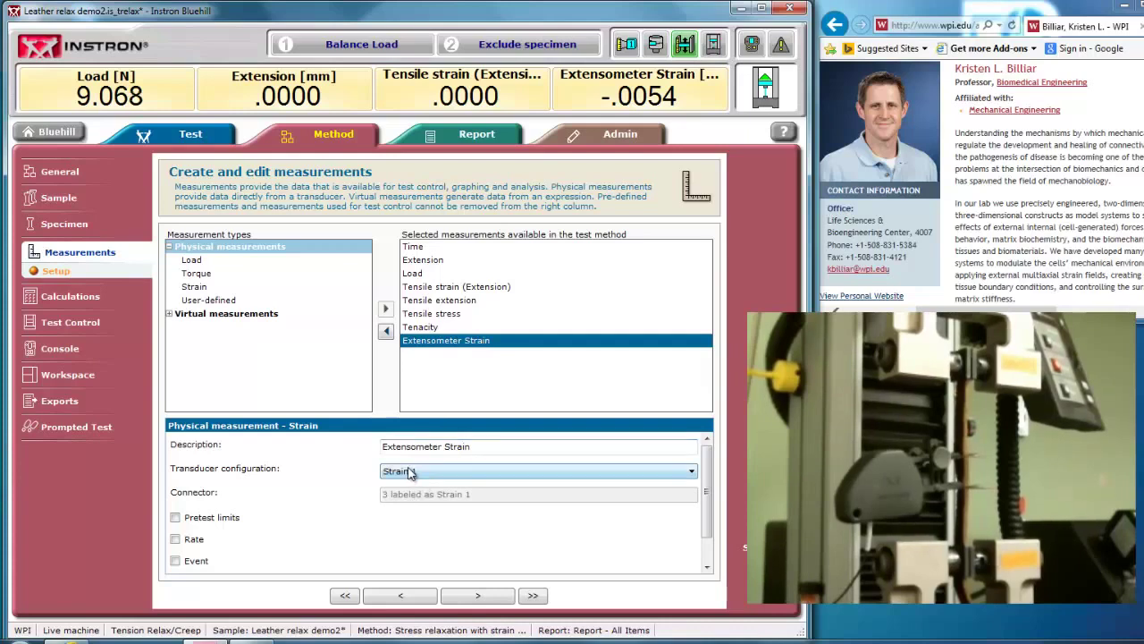
pyautogui.moveTo(471, 447); pyautogui.dragTo(386, 454)
pyautogui.click(470, 448)
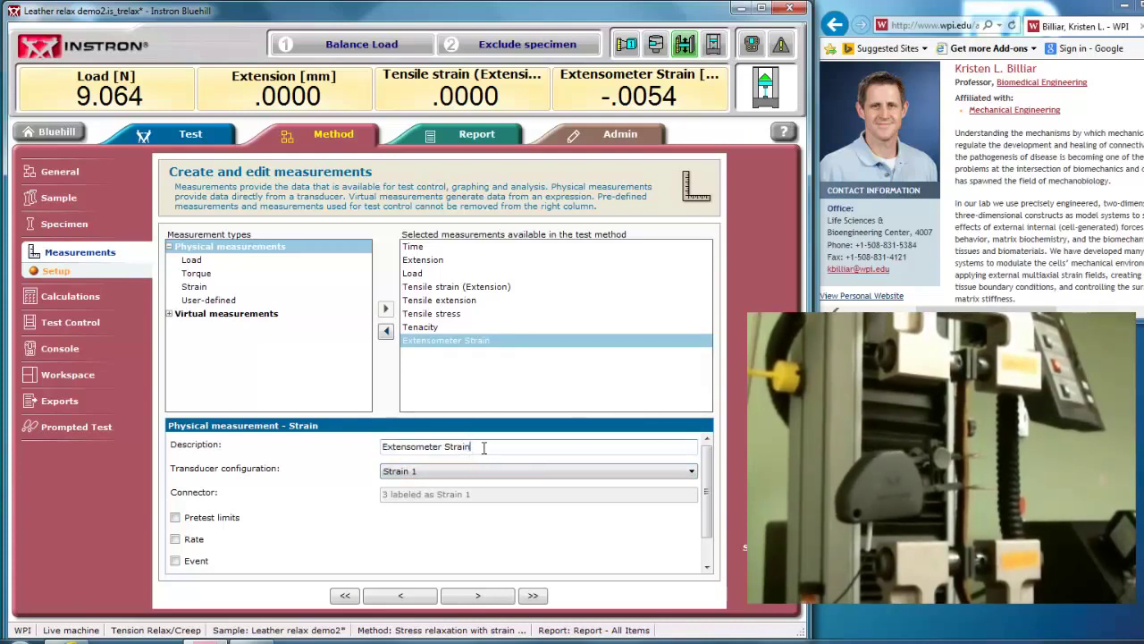
pyautogui.write('with w')
pyautogui.press('BackSpace')
pyautogui.write('small')
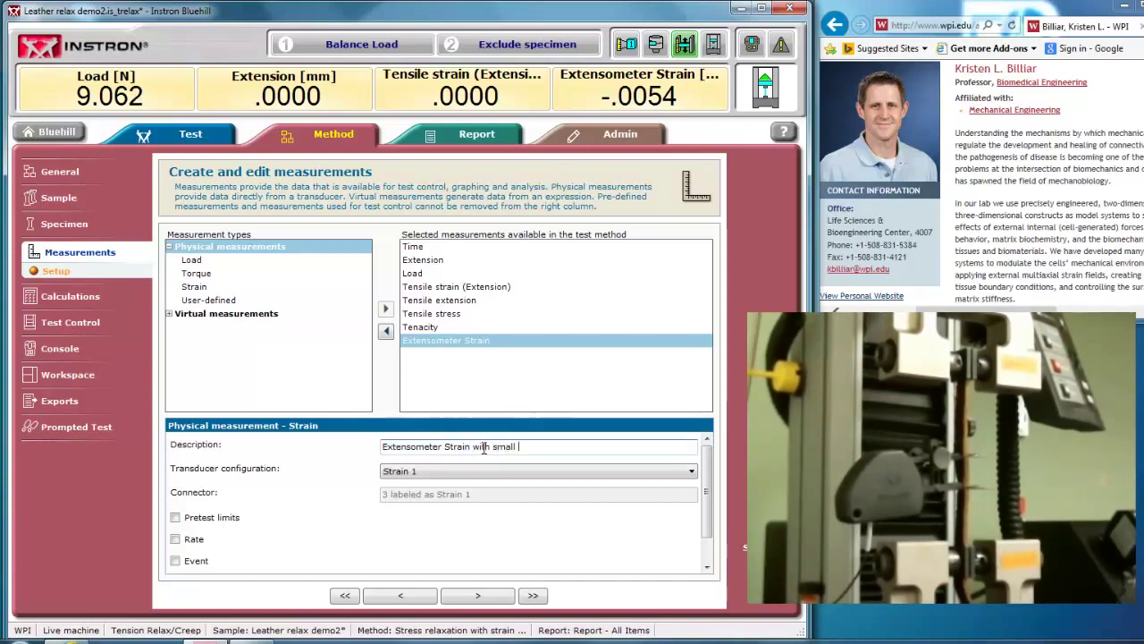
pyautogui.write(' wire')
pyautogui.press('BackSpace')
pyautogui.press('BackSpace')
pyautogui.press('BackSpace')
pyautogui.press('BackSpace')
pyautogui.press('BackSpace')
pyautogui.press('BackSpace')
pyautogui.press('BackSpace')
pyautogui.press('BackSpace')
pyautogui.press('BackSpace')
pyautogui.press('BackSpace')
pyautogui.press('BackSpace')
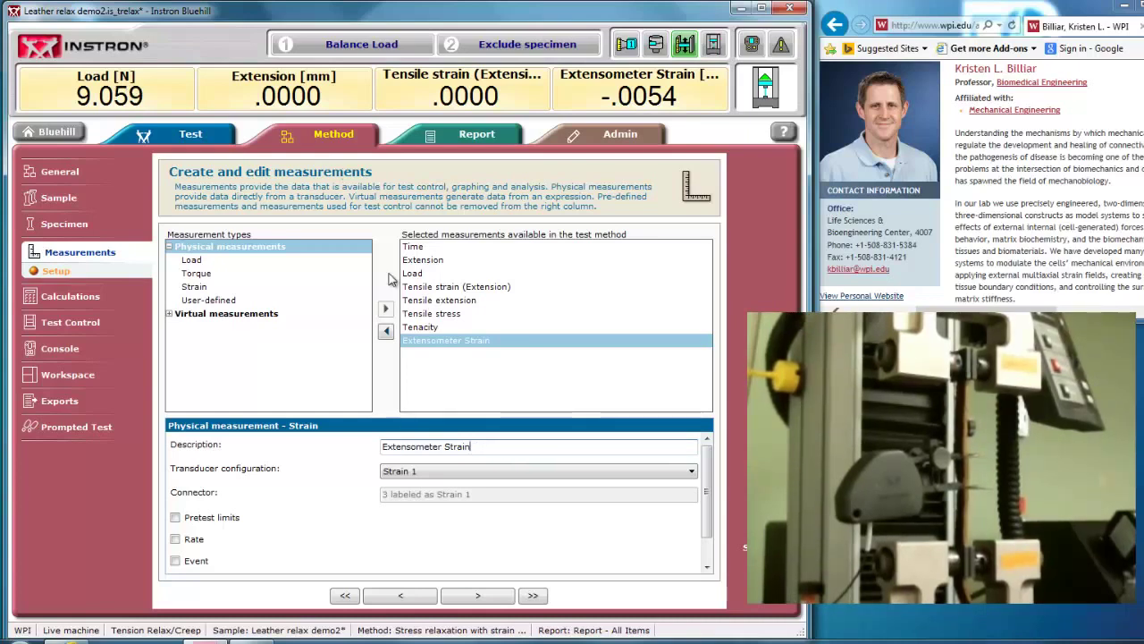
pyautogui.click(451, 288)
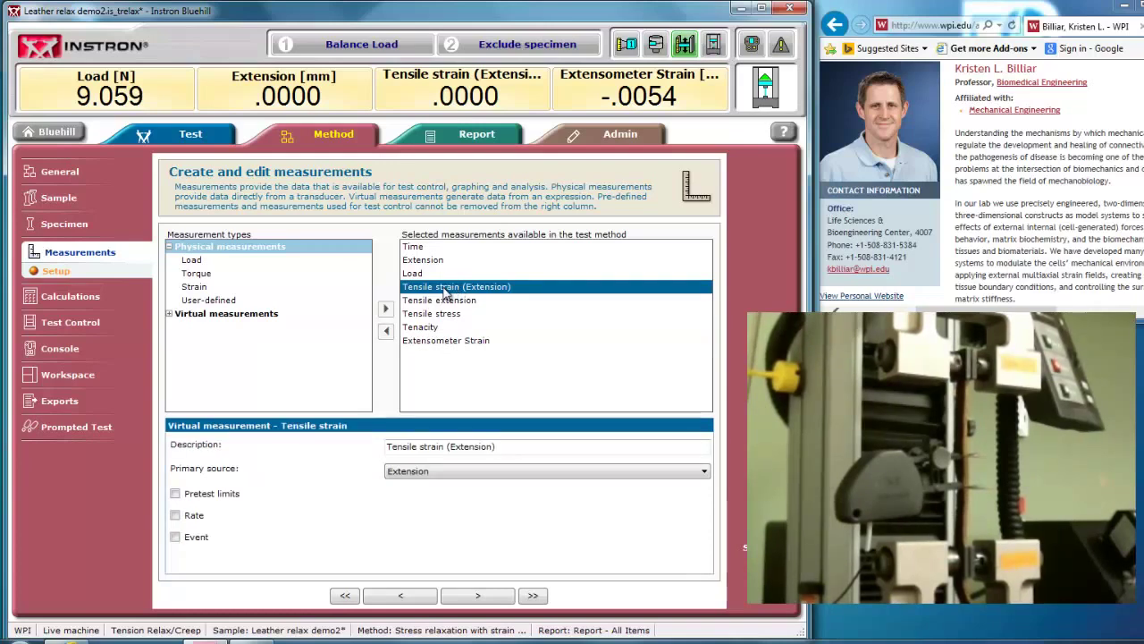
pyautogui.click(451, 341)
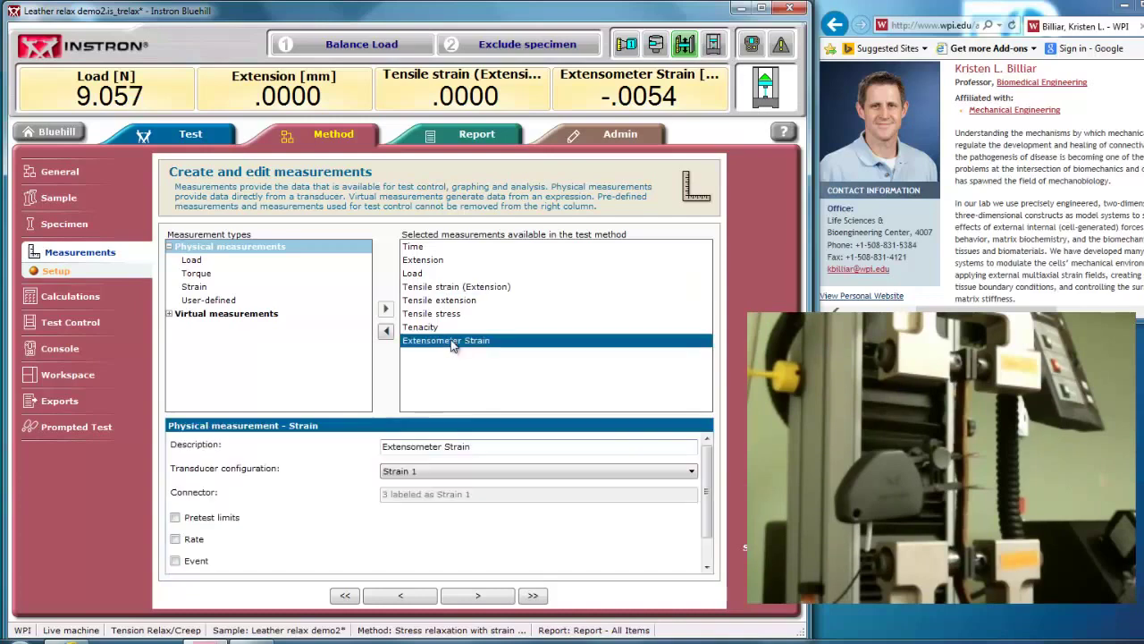
# Browse the method's Calculations, Data capture, Start test and Strain pages
pyautogui.click(78, 295)
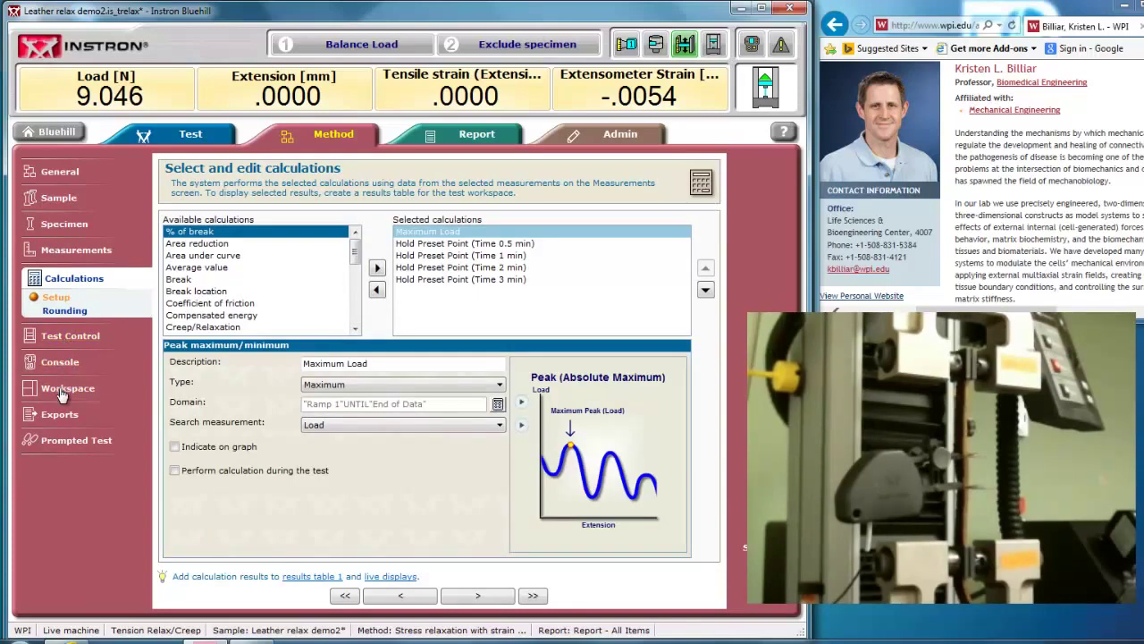
pyautogui.click(72, 338)
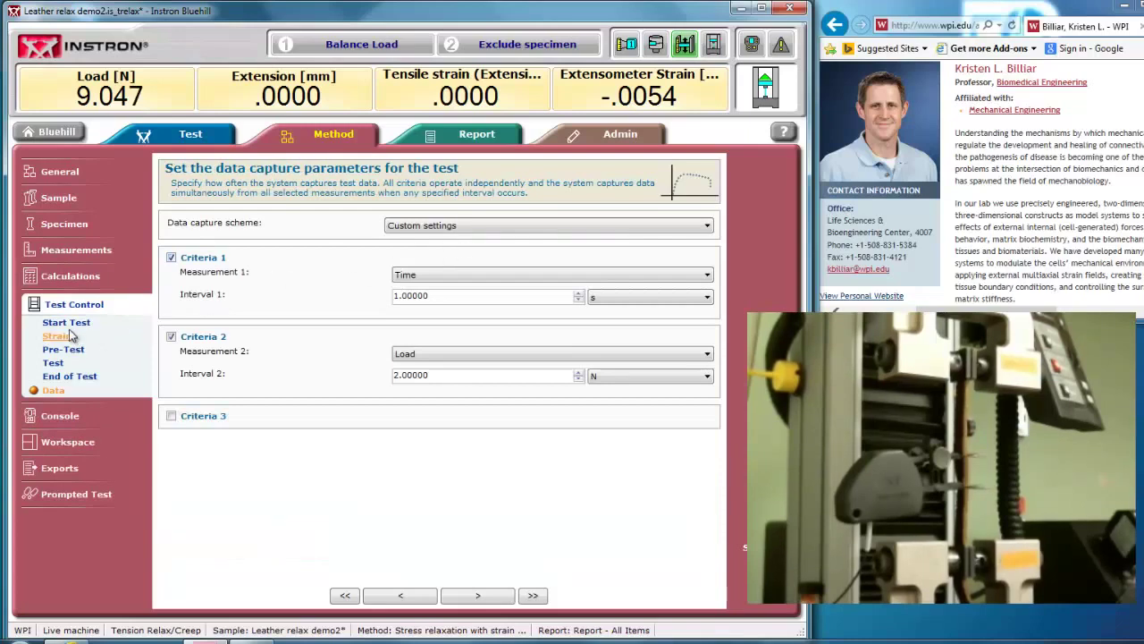
pyautogui.click(68, 322)
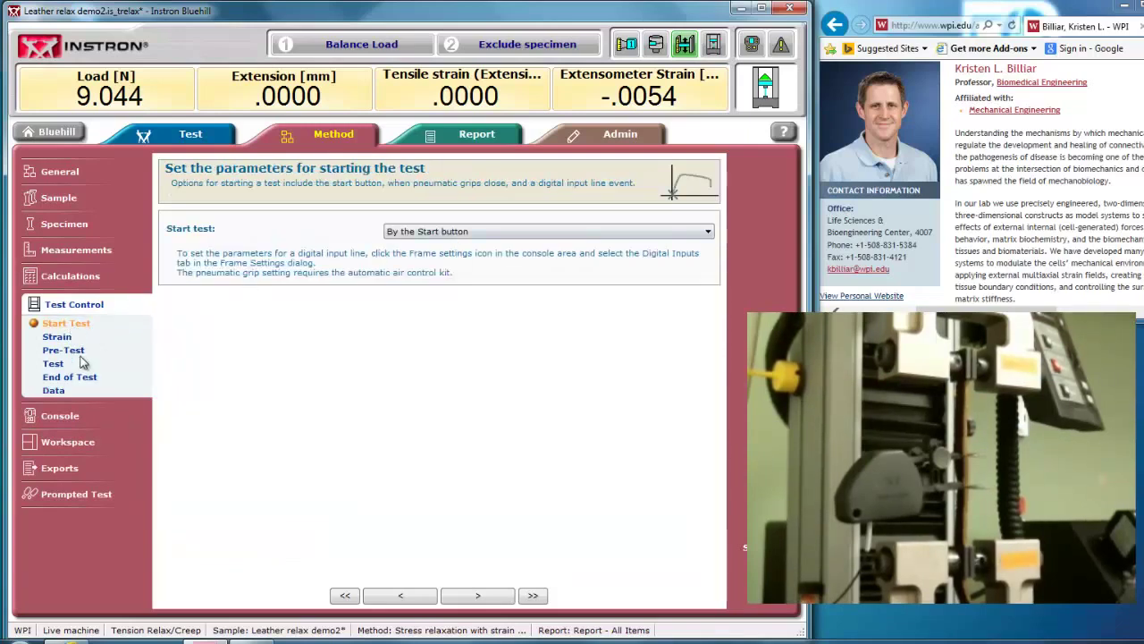
pyautogui.click(57, 338)
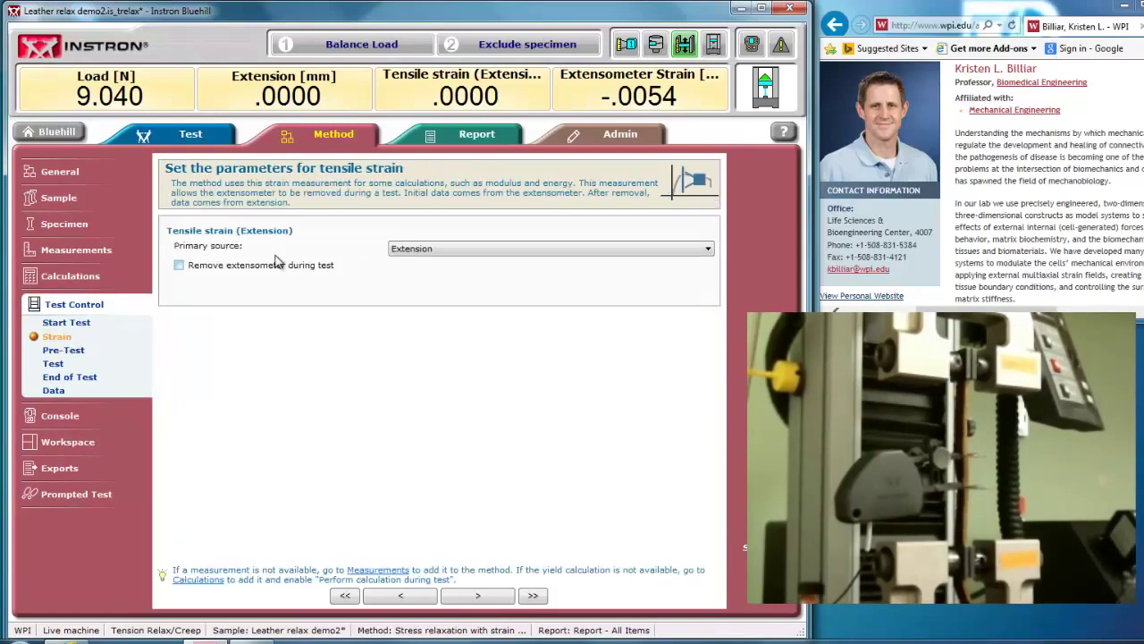
# Try tensile strain sources, leaving Extension as primary source and extensometer removal off
pyautogui.click(440, 252)
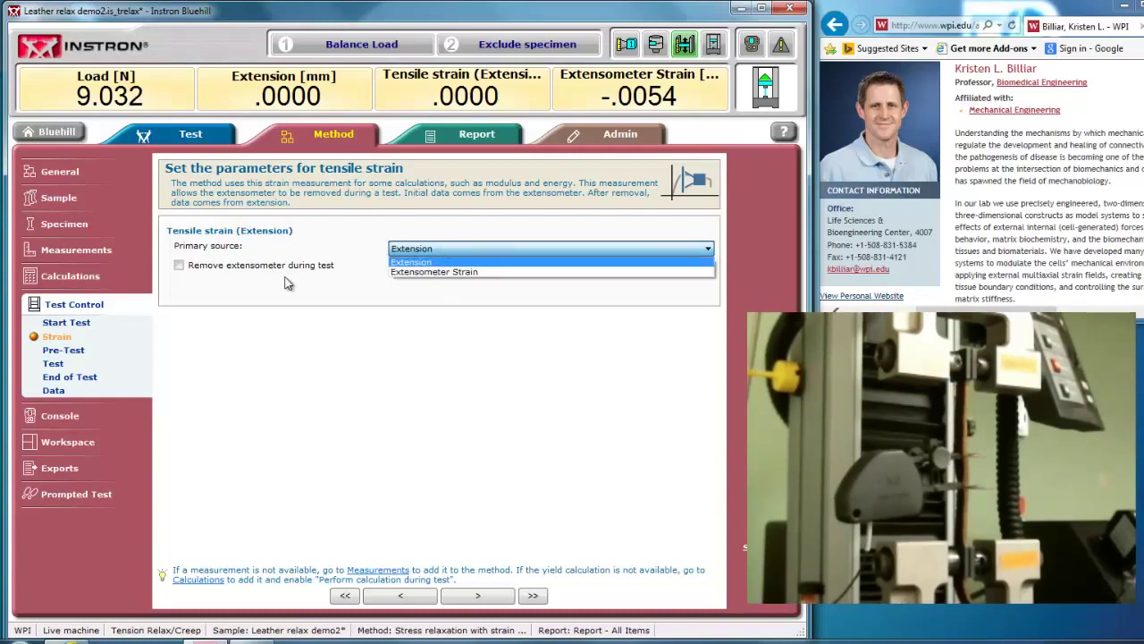
pyautogui.click(179, 266)
pyautogui.click(178, 267)
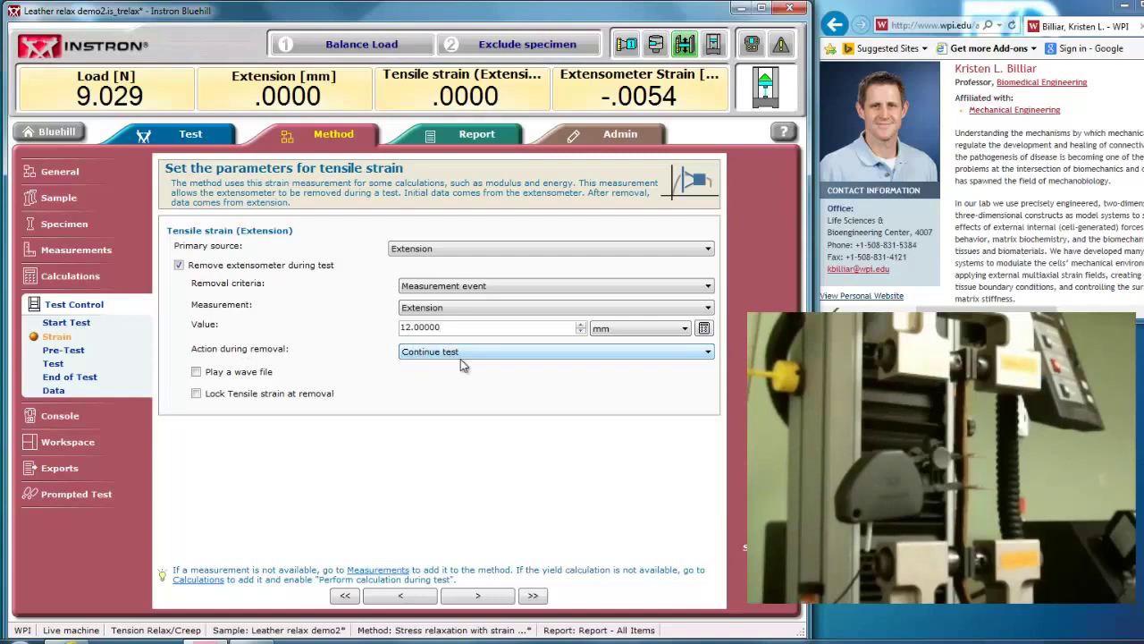
pyautogui.click(430, 251)
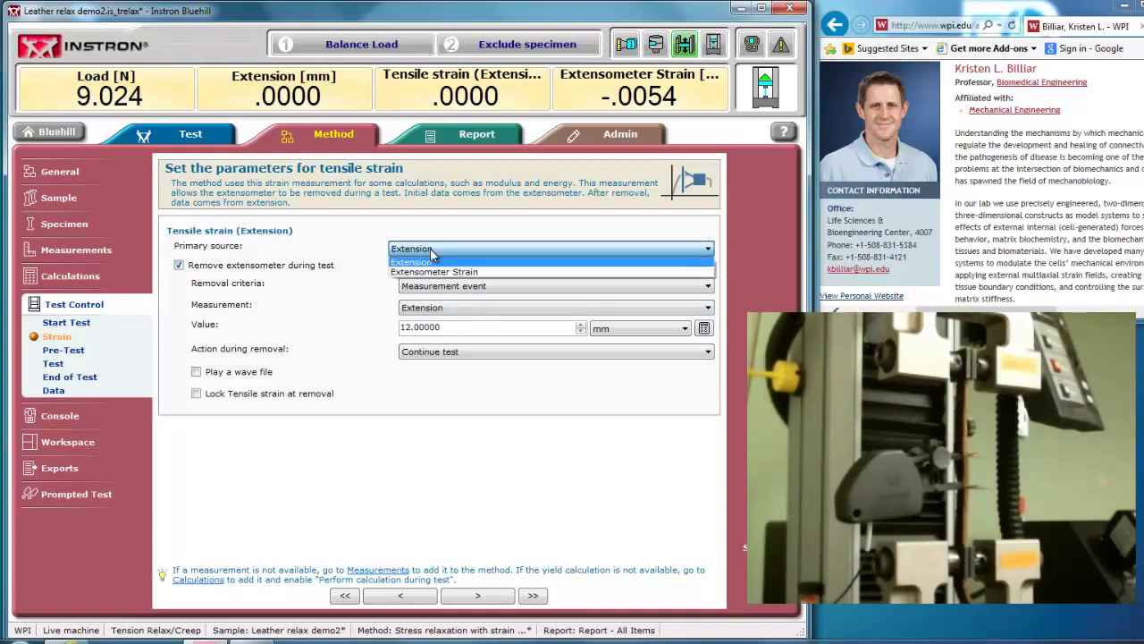
pyautogui.click(436, 264)
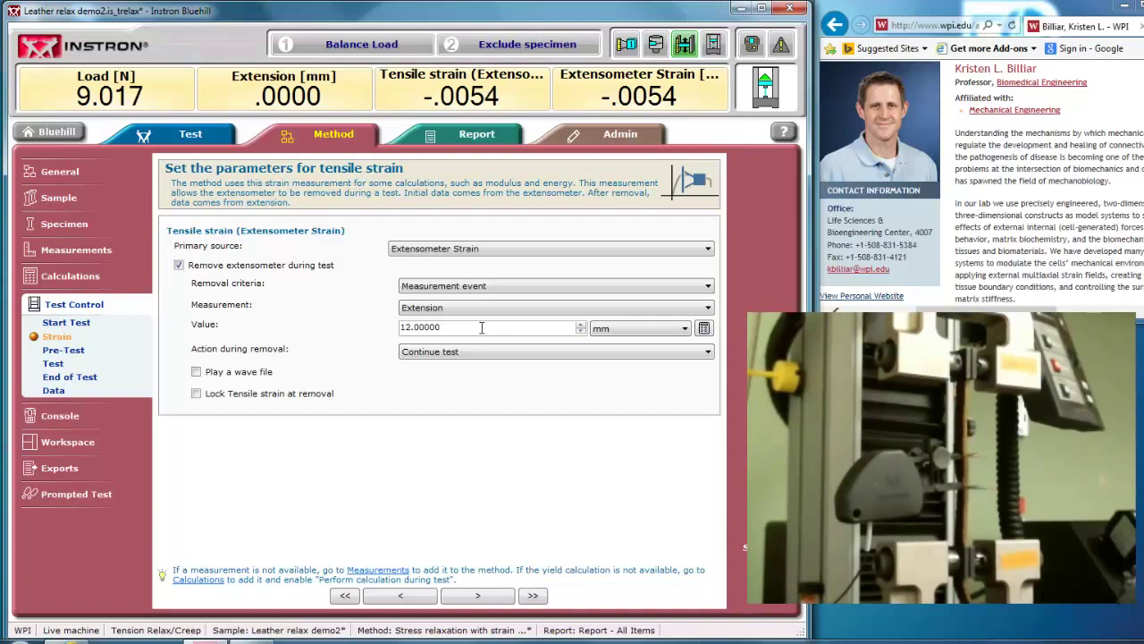
pyautogui.click(465, 252)
pyautogui.click(465, 269)
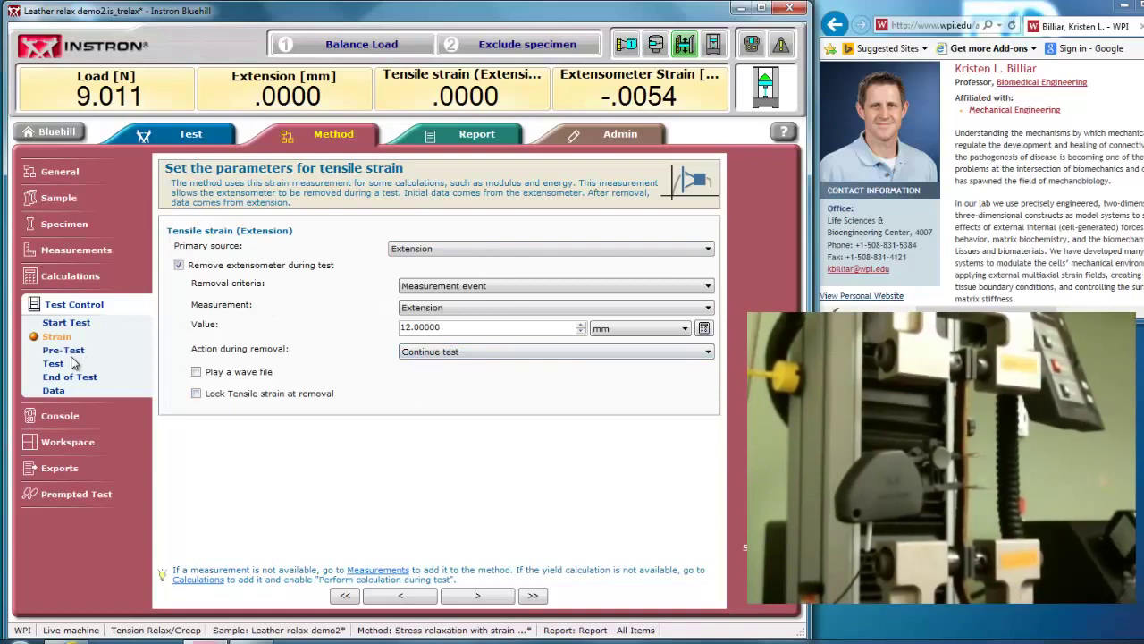
pyautogui.click(179, 265)
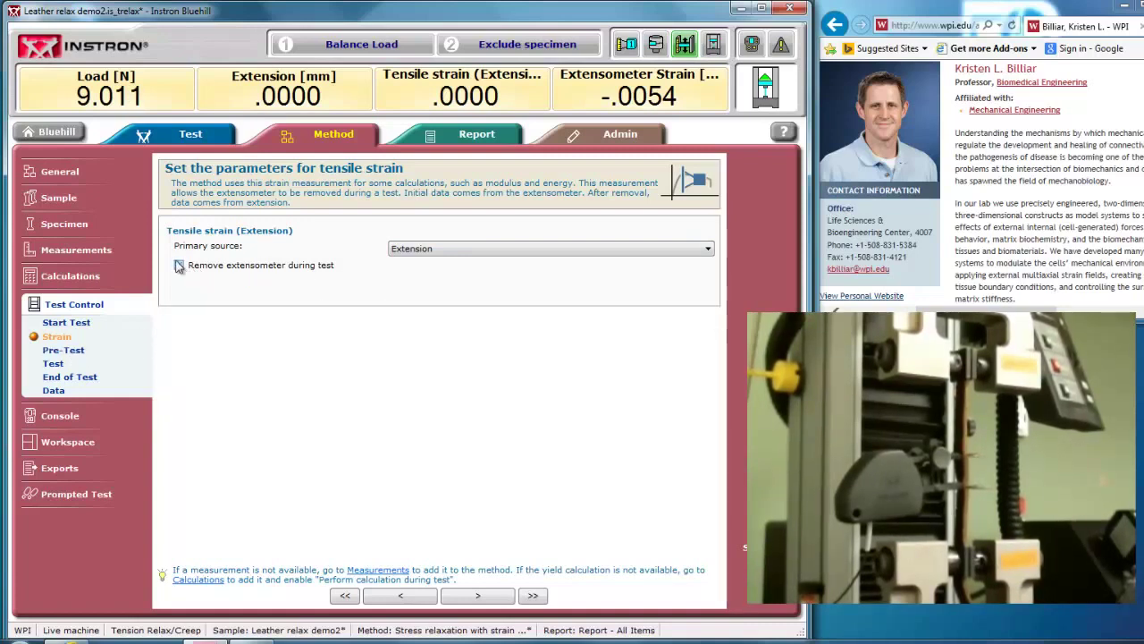
pyautogui.click(53, 365)
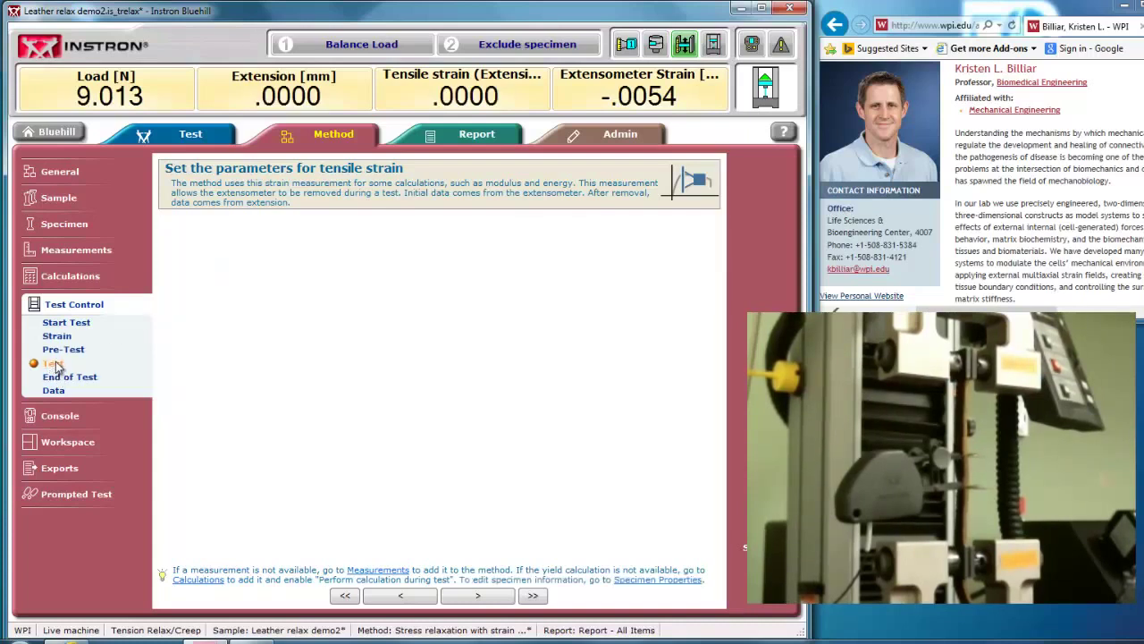
# Keep the ramp in Extension control and set Rate 1 to 500 mm/min
pyautogui.click(454, 242)
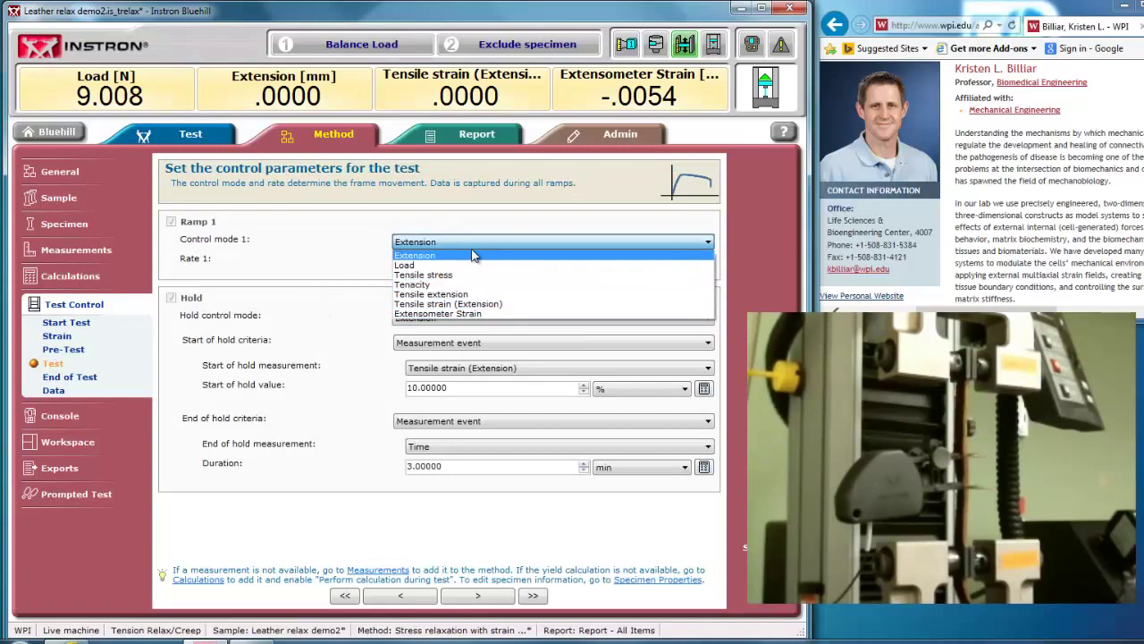
pyautogui.click(474, 254)
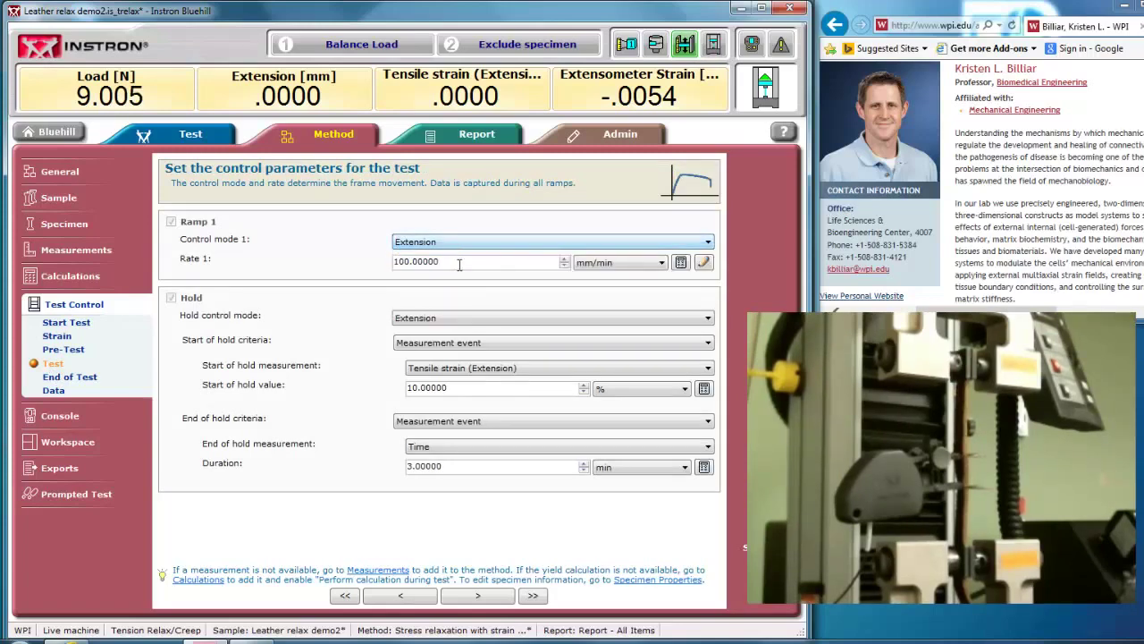
pyautogui.moveTo(456, 262); pyautogui.dragTo(390, 262)
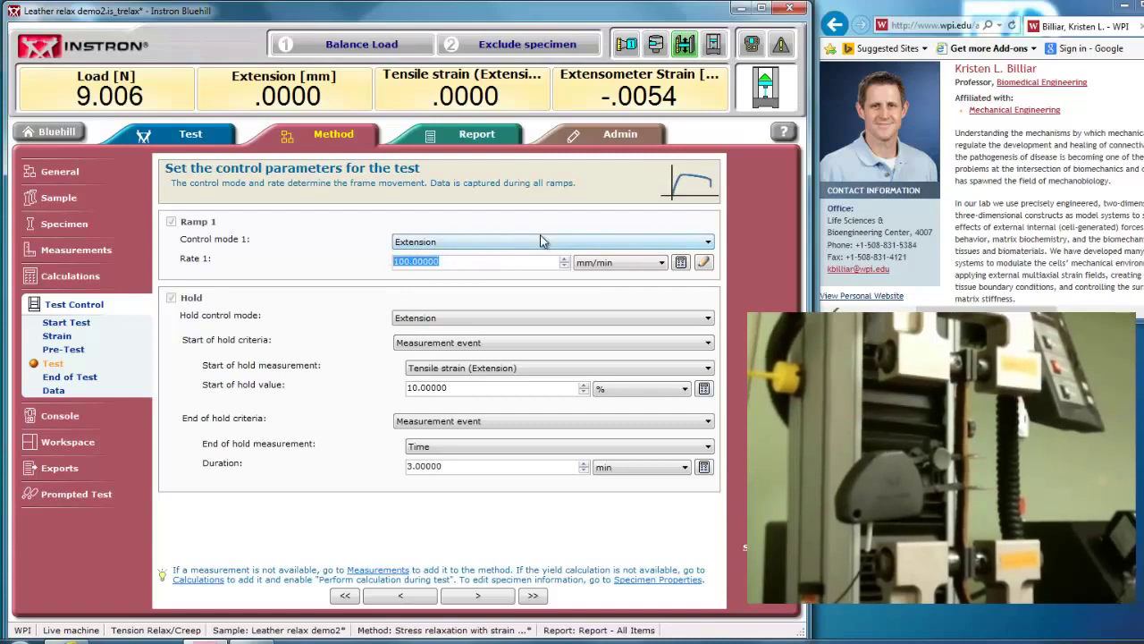
pyautogui.write('10')
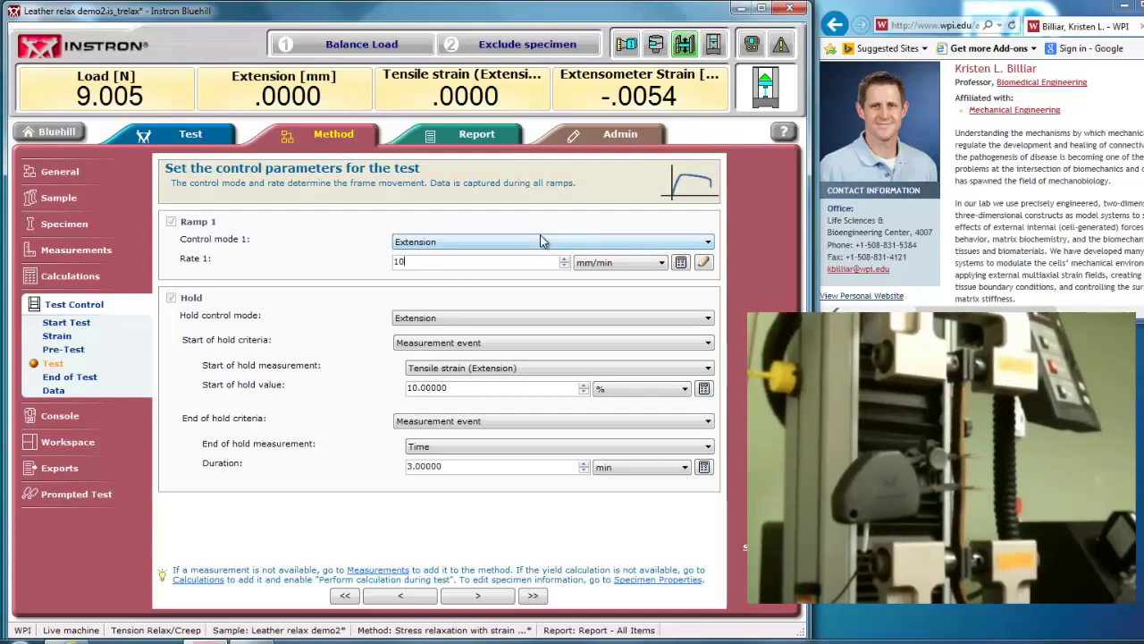
pyautogui.write('0')
pyautogui.press('BackSpace')
pyautogui.press('BackSpace')
pyautogui.press('BackSpace')
pyautogui.write('500')
pyautogui.press('Return')
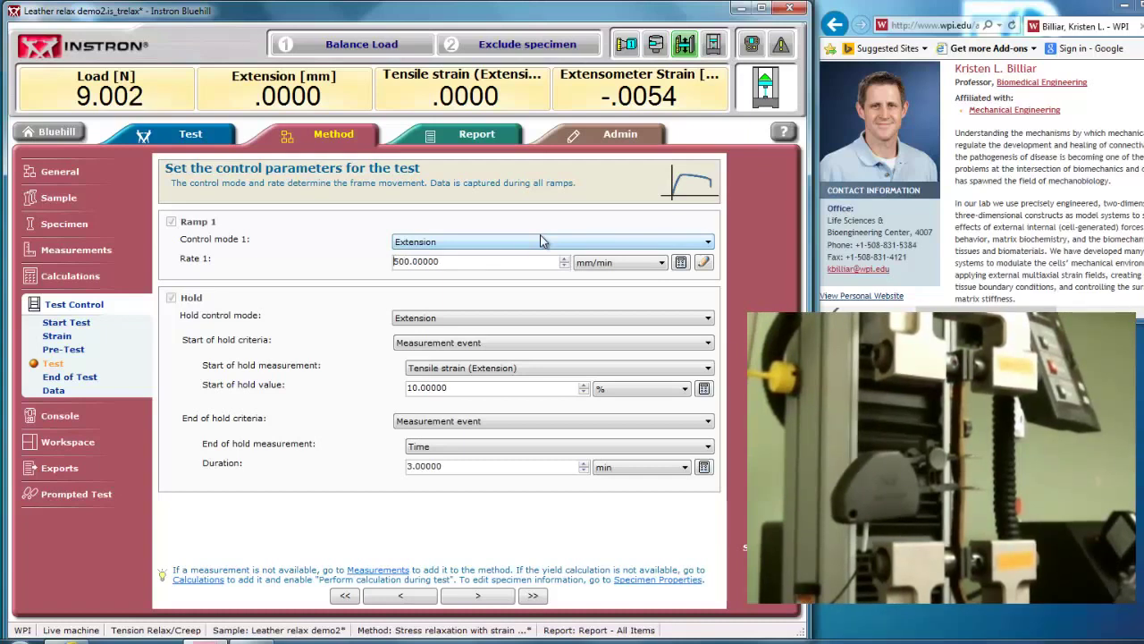
# Keep the hold in Extension control, triggered by Tensile strain (Extension)
pyautogui.click(469, 318)
pyautogui.click(464, 317)
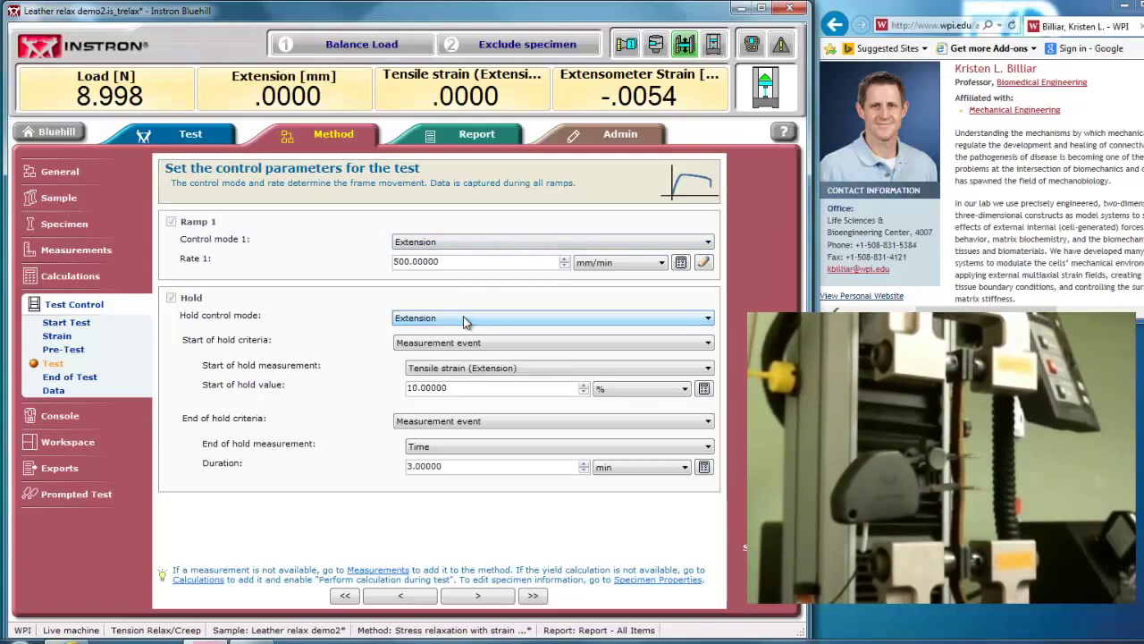
pyautogui.click(443, 369)
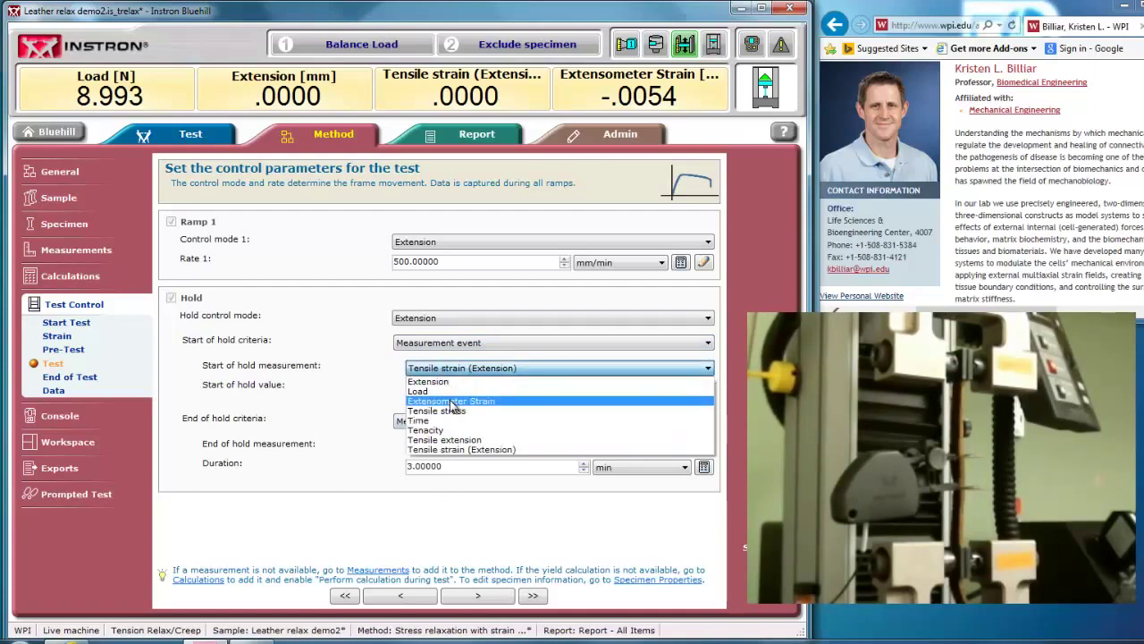
pyautogui.click(454, 370)
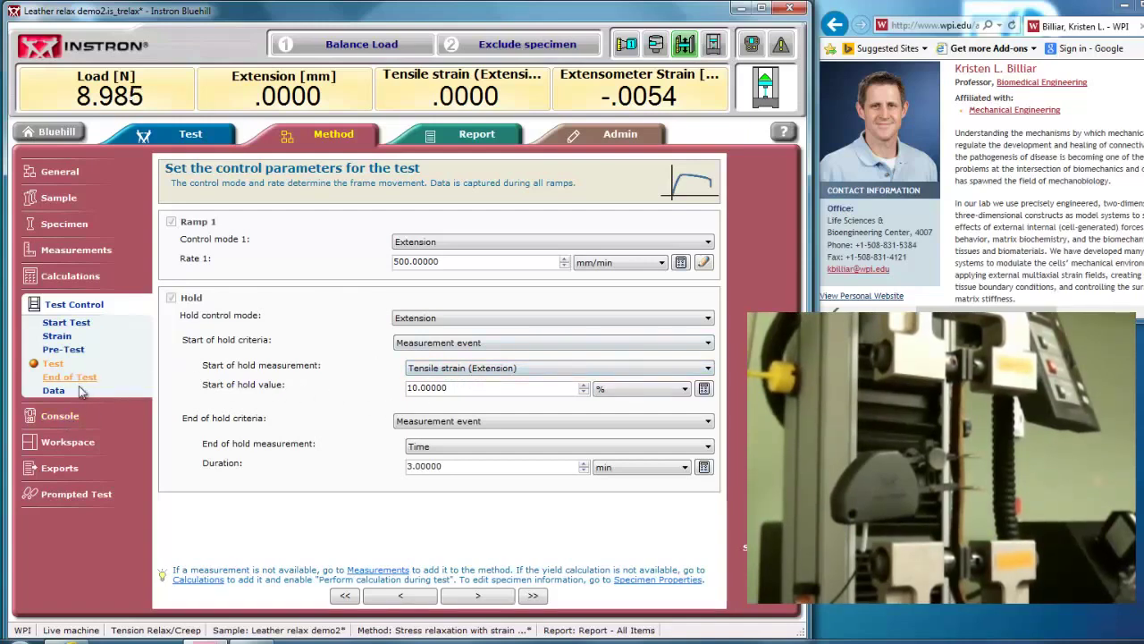
# Review the Graph 1 and Graph 2 setups, then return to the Raw Data columns list
pyautogui.click(63, 442)
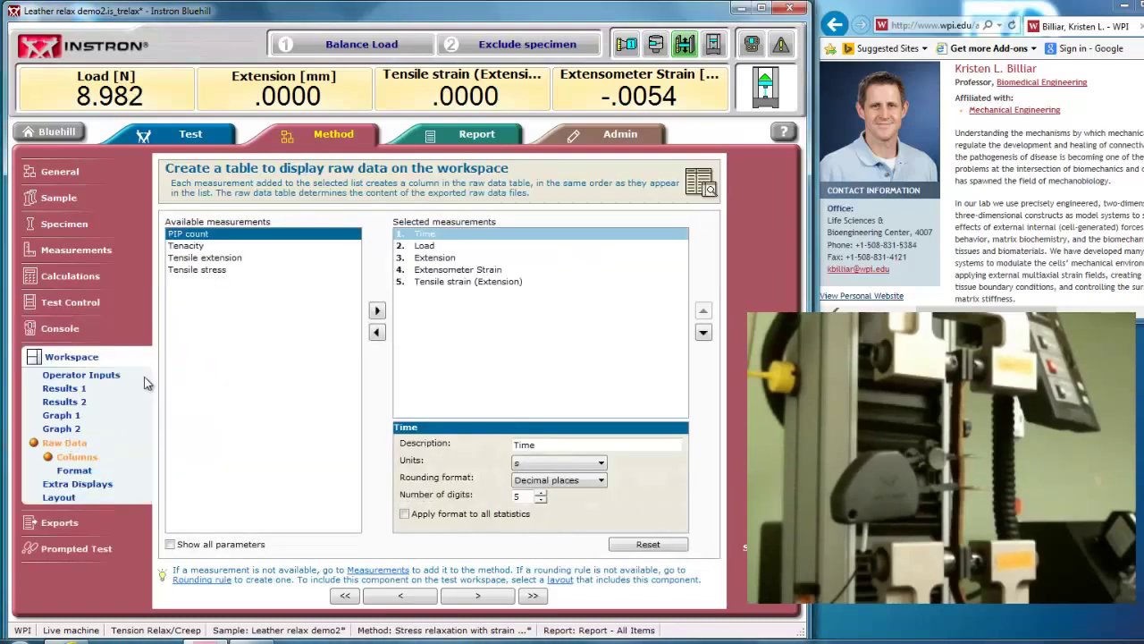
pyautogui.click(75, 419)
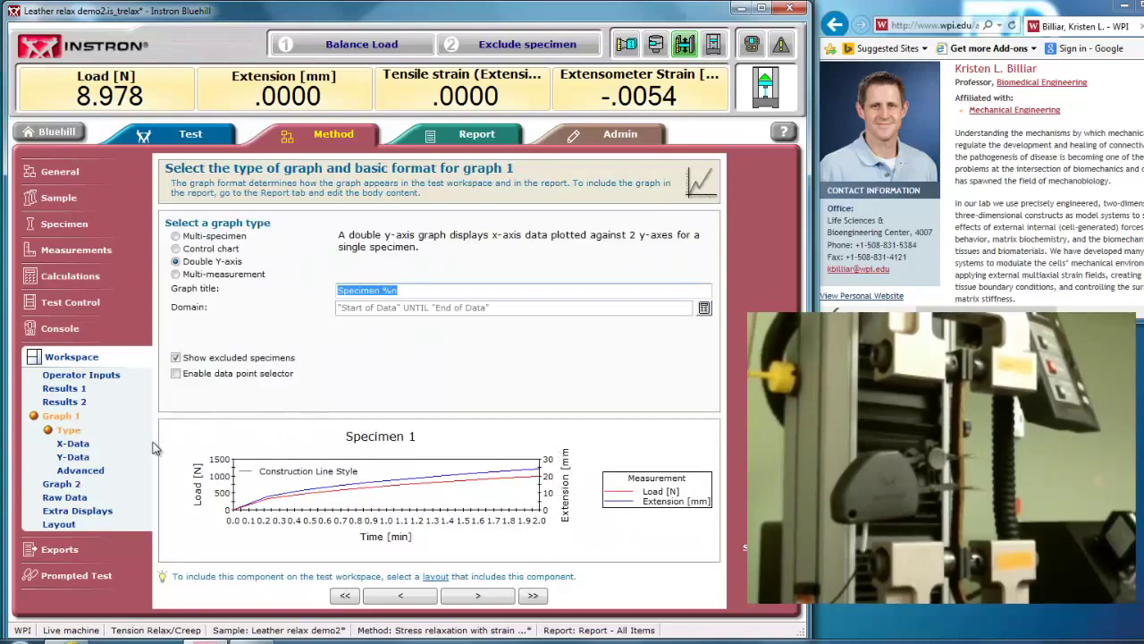
pyautogui.click(55, 485)
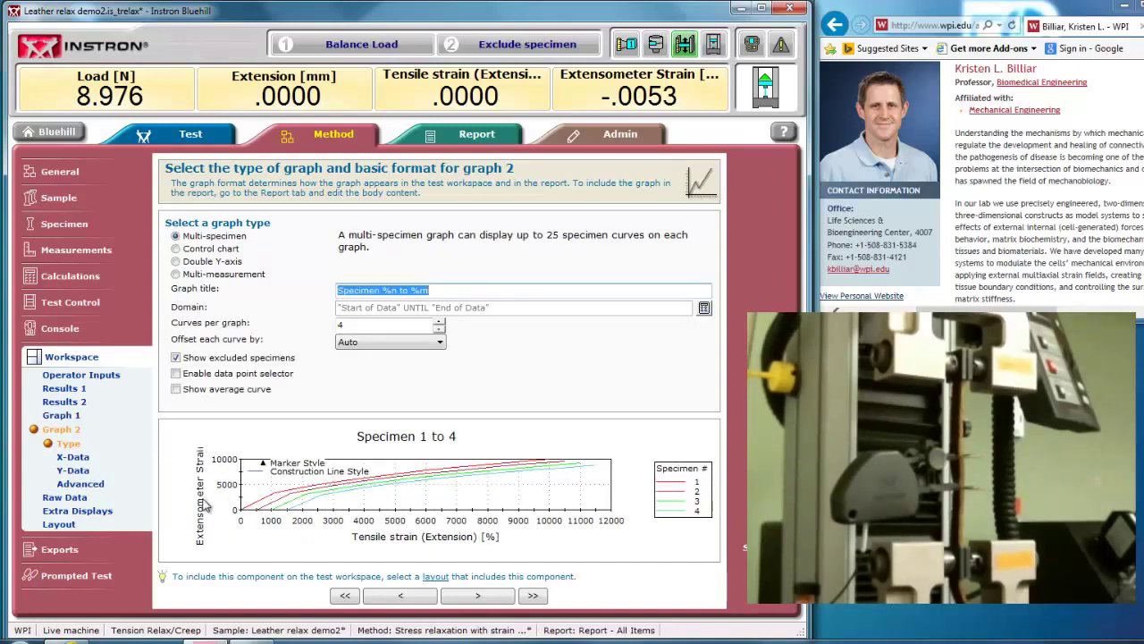
pyautogui.click(68, 498)
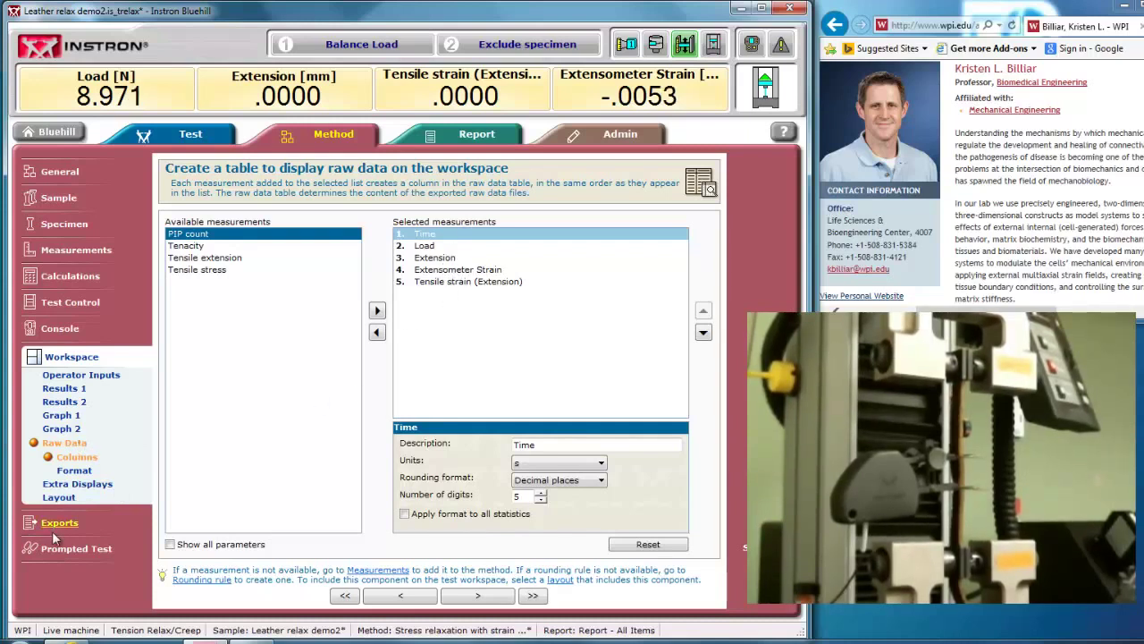
# Begin a test run with sample description 'leather' and advance to the specimen prompts
pyautogui.click(191, 135)
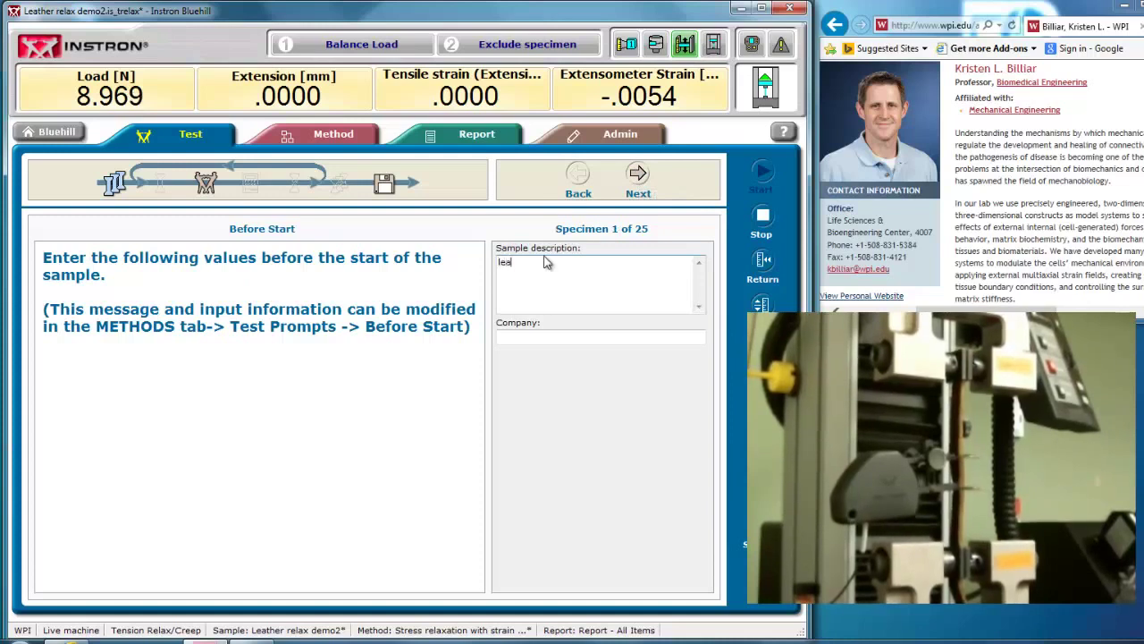
pyautogui.write('leather')
pyautogui.press('Tab')
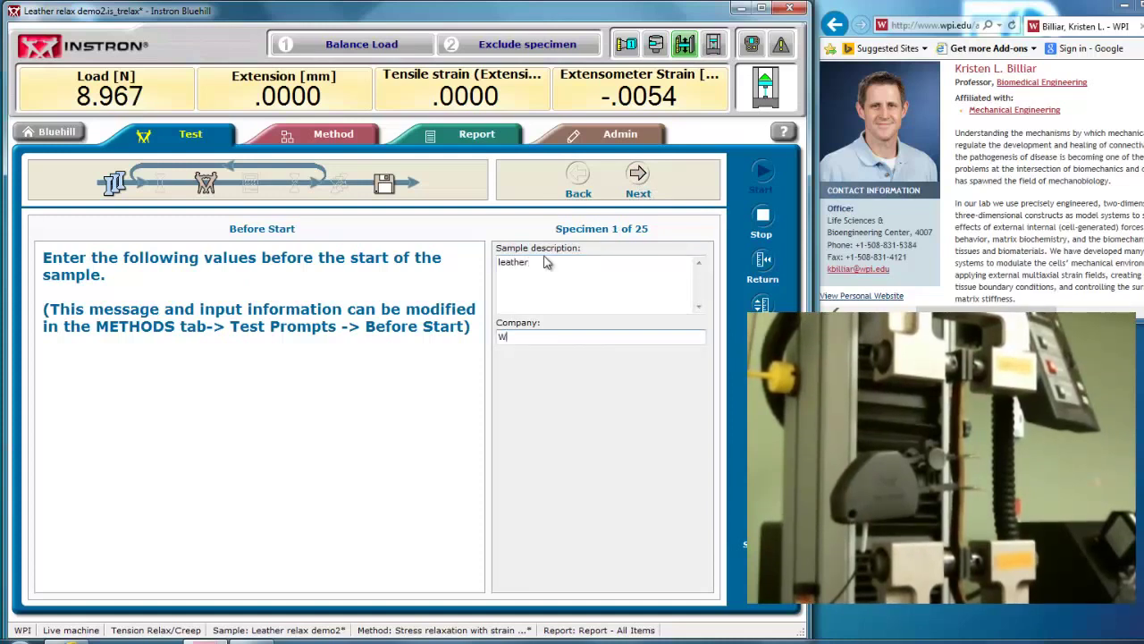
pyautogui.click(640, 175)
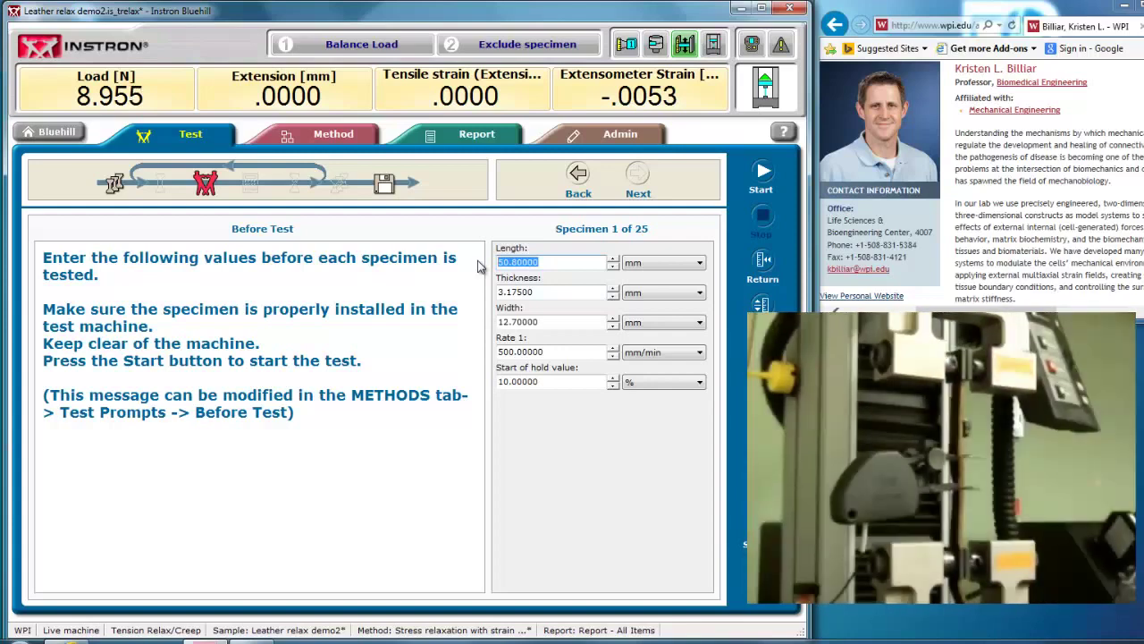
# Enter length 139 mm, thickness 1.3 mm, width 13 mm and rate 100 mm/min
pyautogui.write('139')
pyautogui.press('Return')
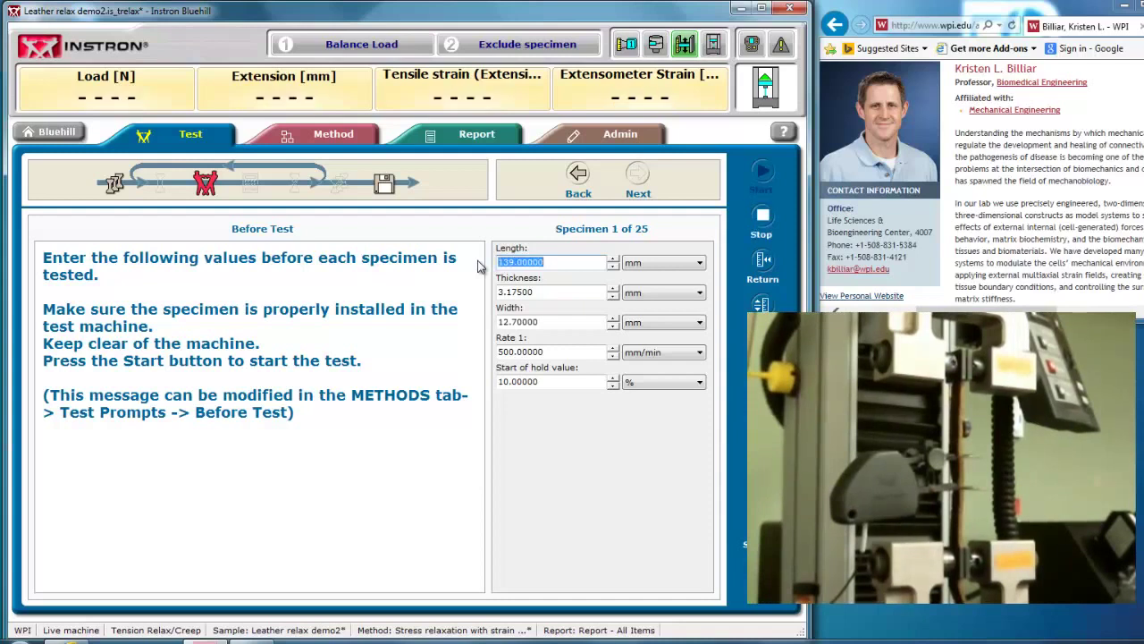
pyautogui.click(529, 299)
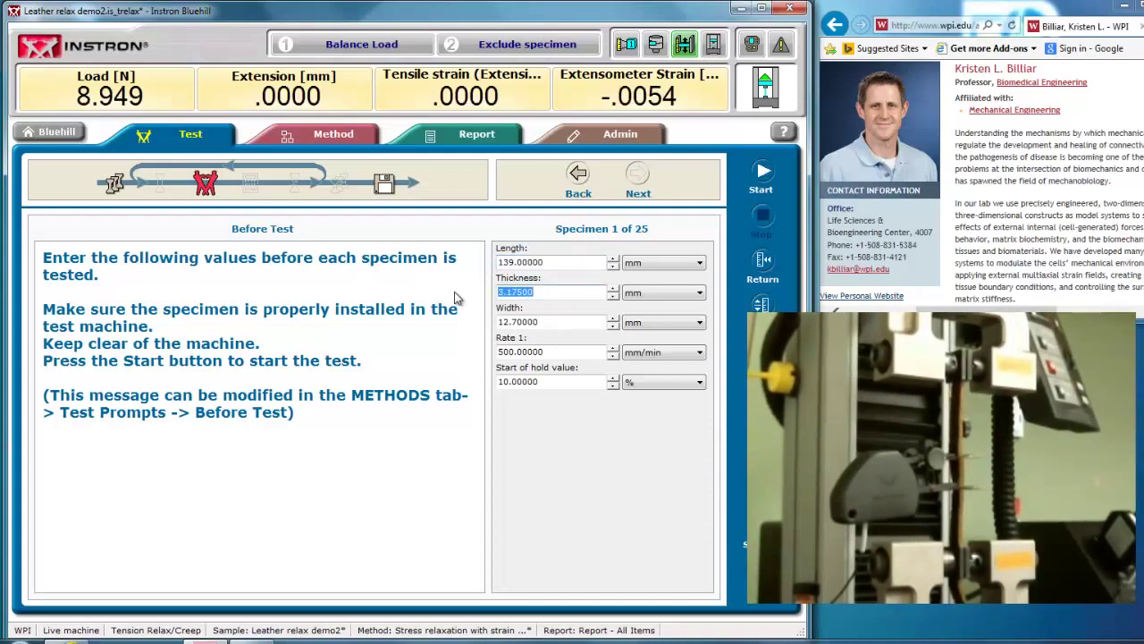
pyautogui.write('1.3')
pyautogui.press('Return')
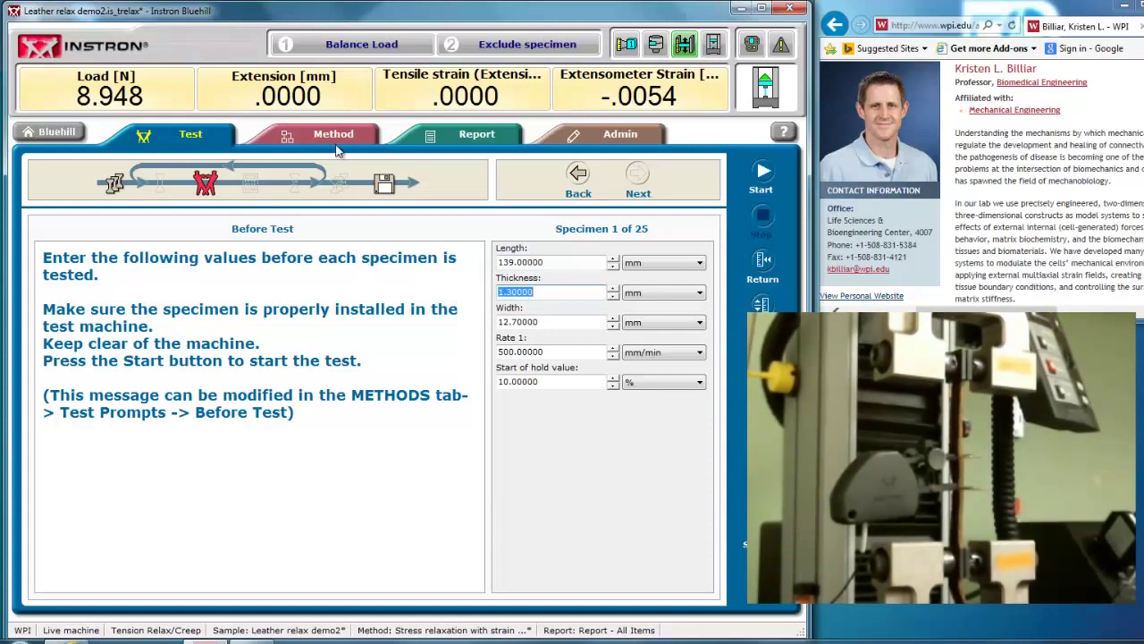
pyautogui.click(565, 325)
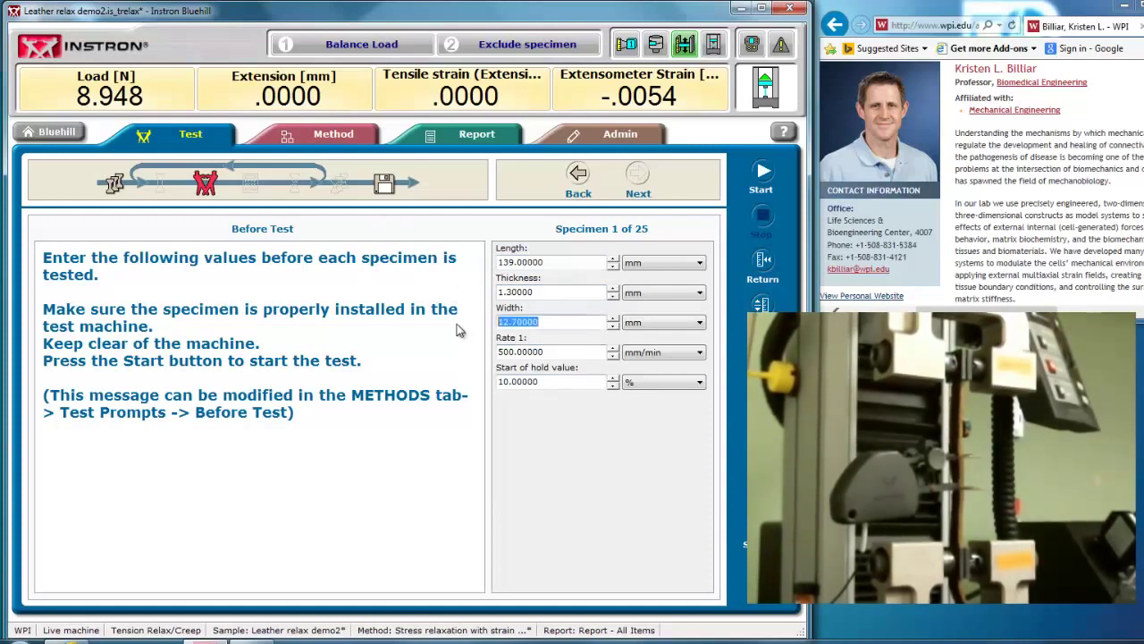
pyautogui.write('13')
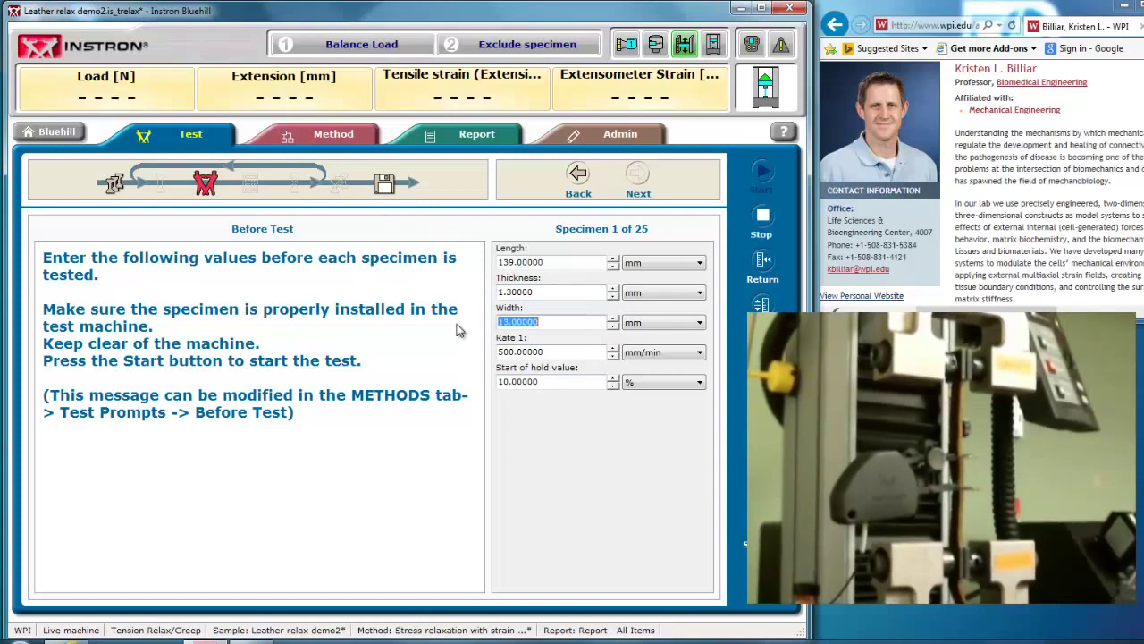
pyautogui.click(496, 356)
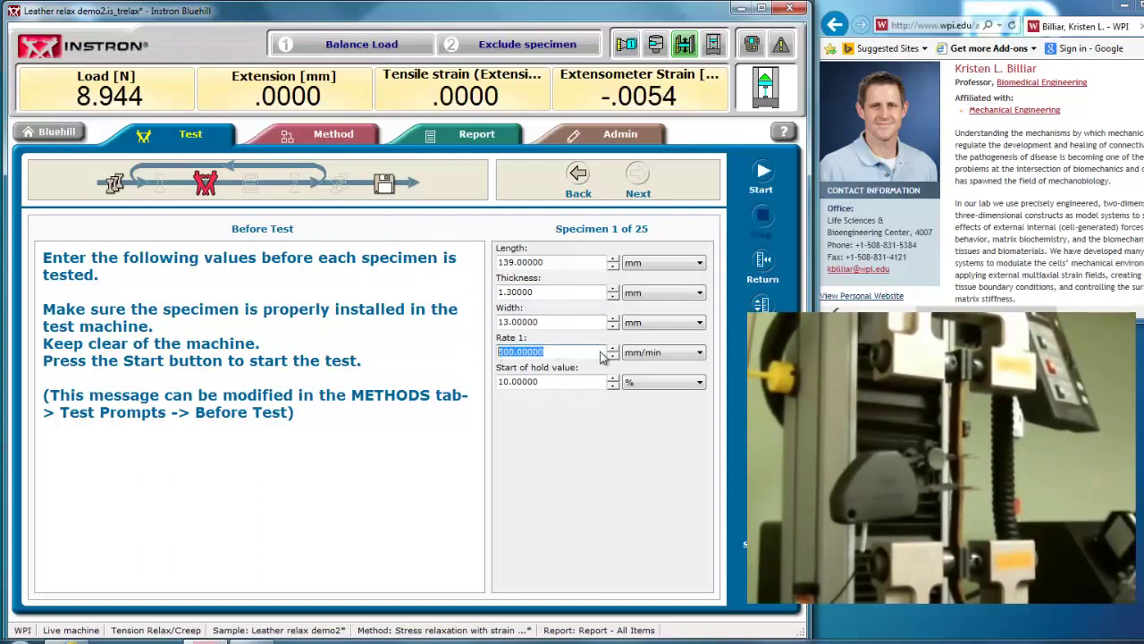
pyautogui.write('100')
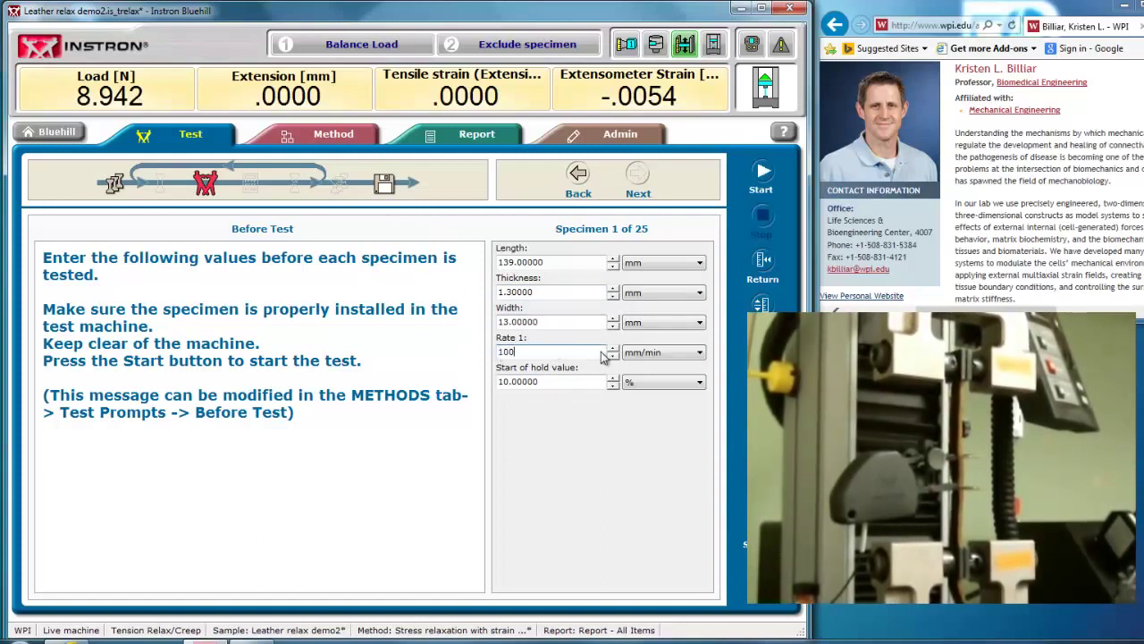
pyautogui.press('Return')
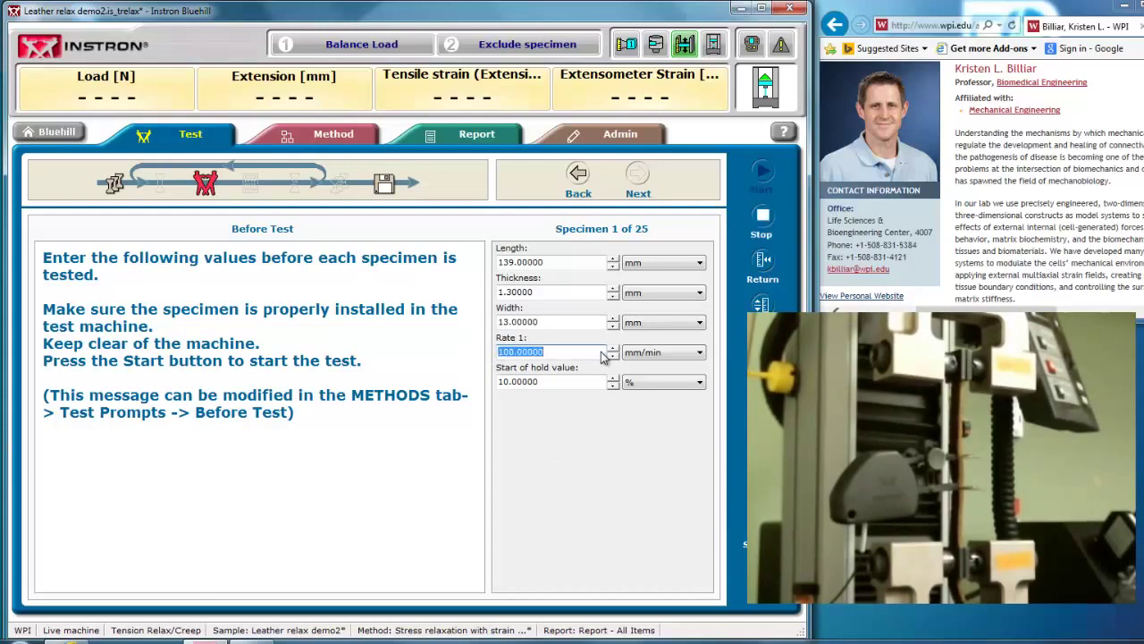
pyautogui.click(551, 384)
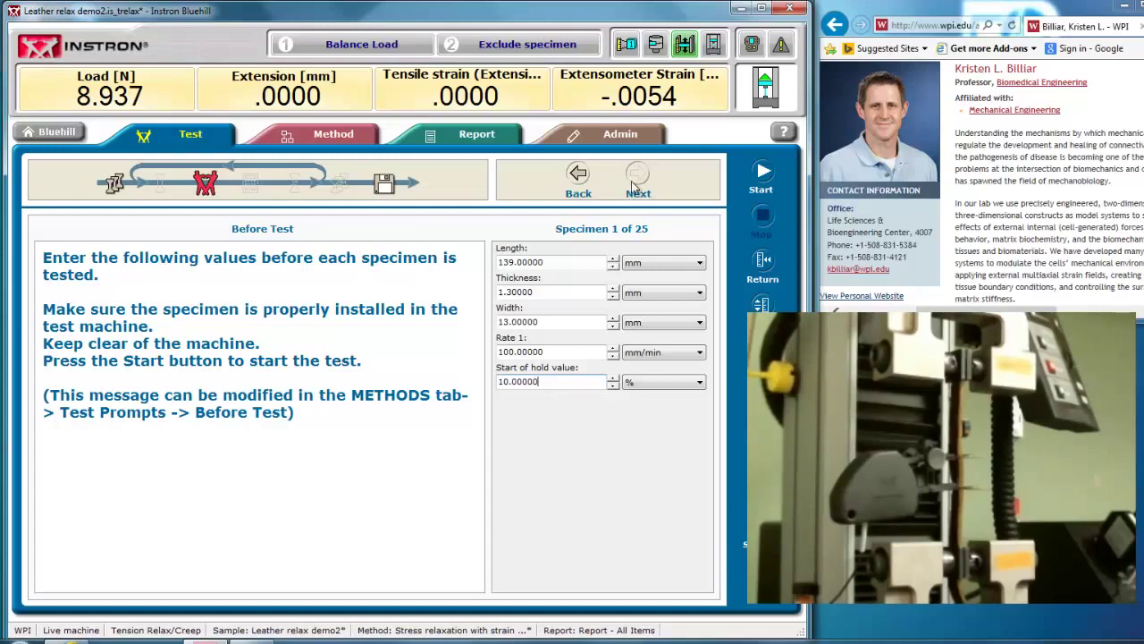
# Start the specimen 1 test and enlarge Graph 2, Extensometer Strain vs Tensile strain
pyautogui.click(765, 171)
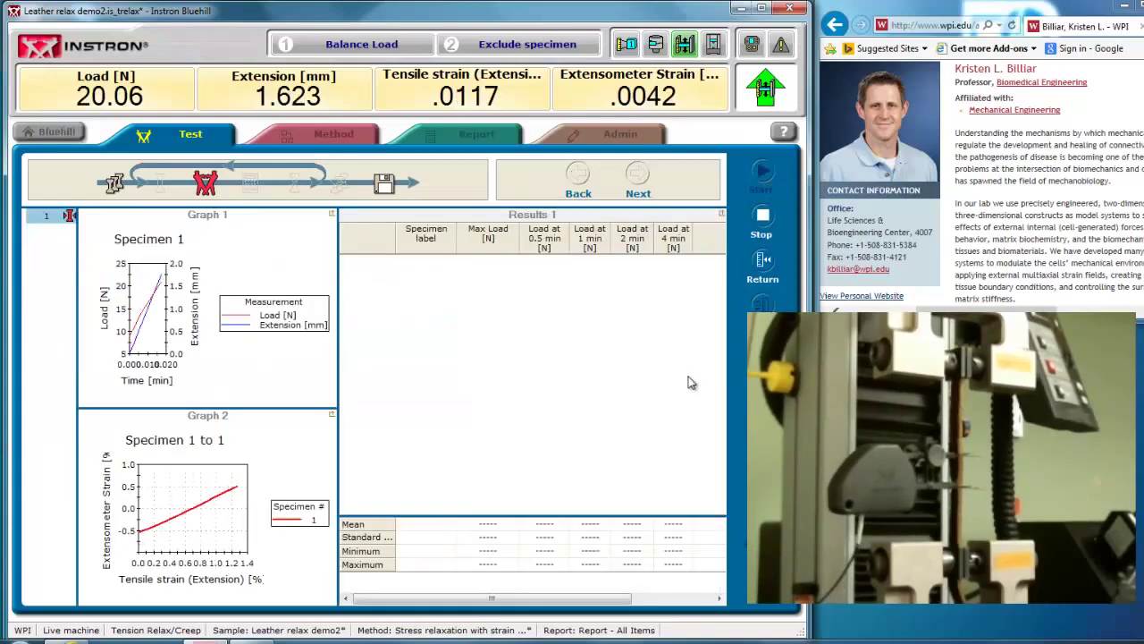
pyautogui.click(331, 415)
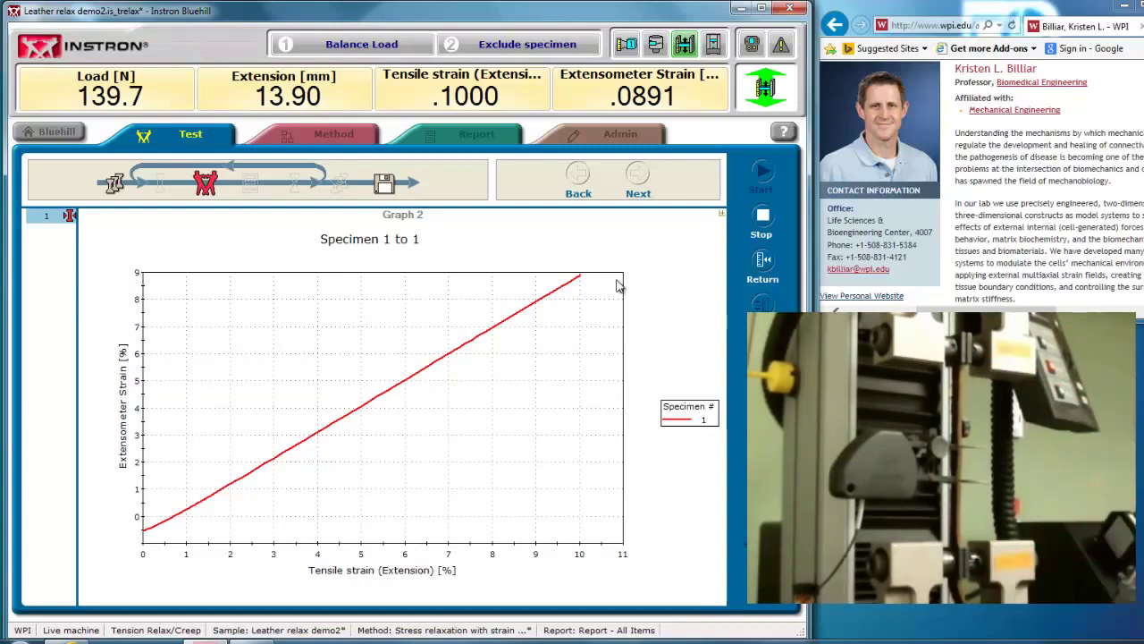
# Restore the tiled layout and maximize Graph 1, load and extension versus time
pyautogui.click(722, 216)
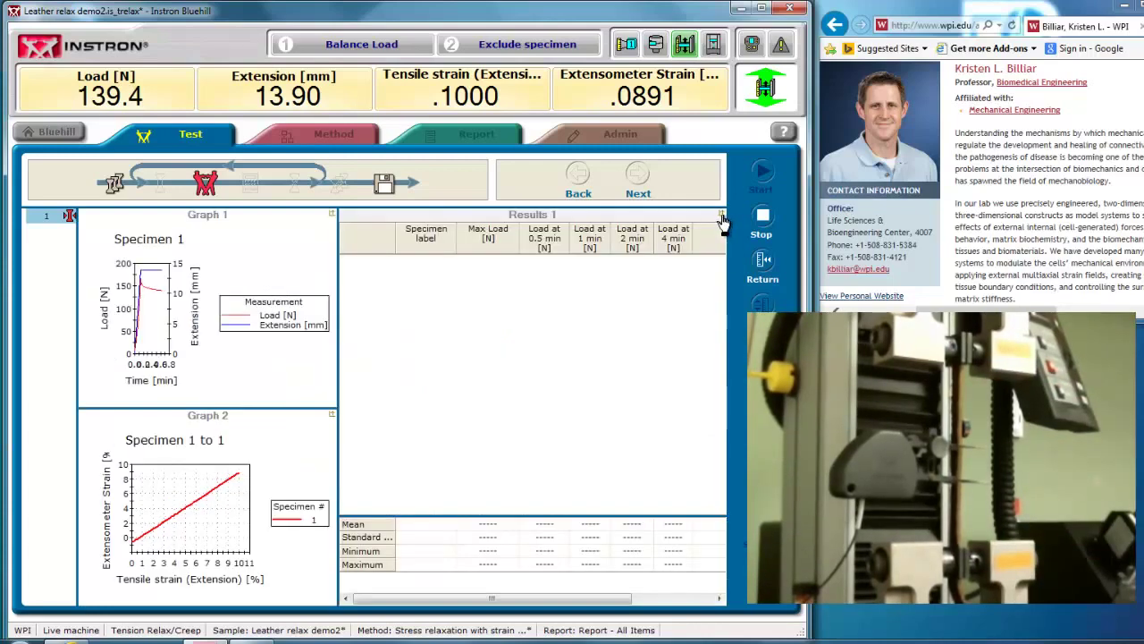
pyautogui.click(332, 216)
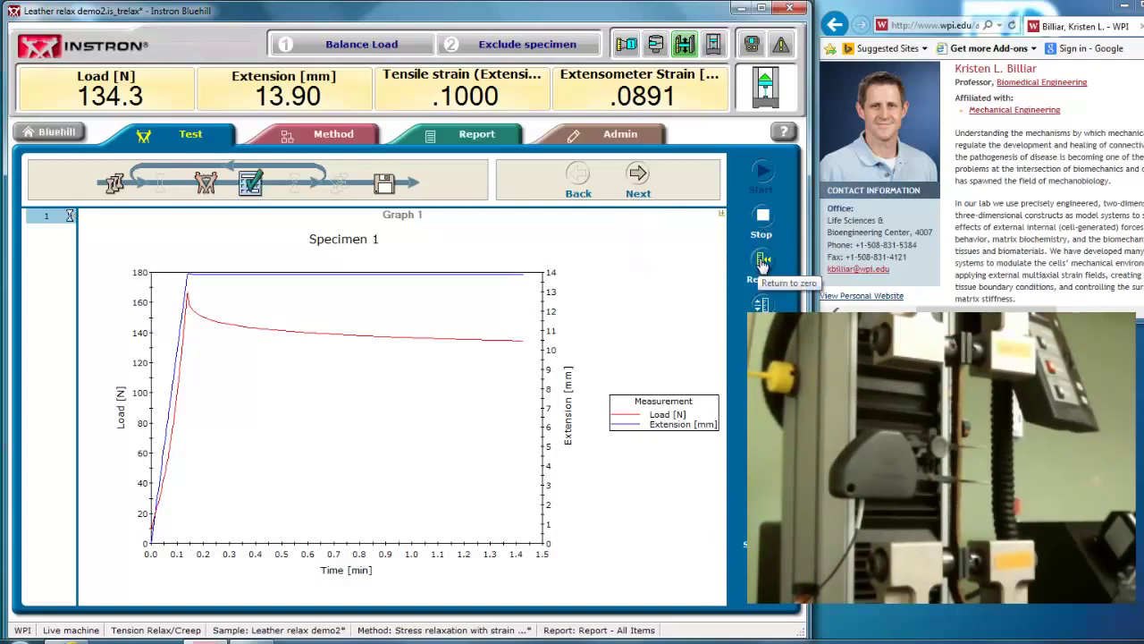
# Return the crosshead to zero extension
pyautogui.click(763, 262)
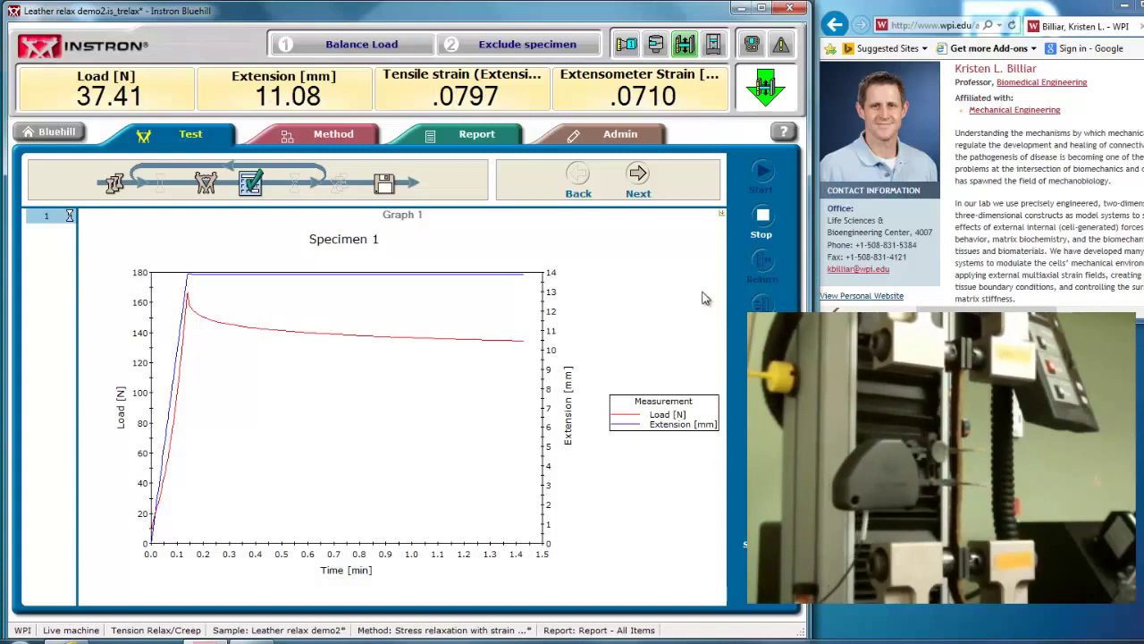